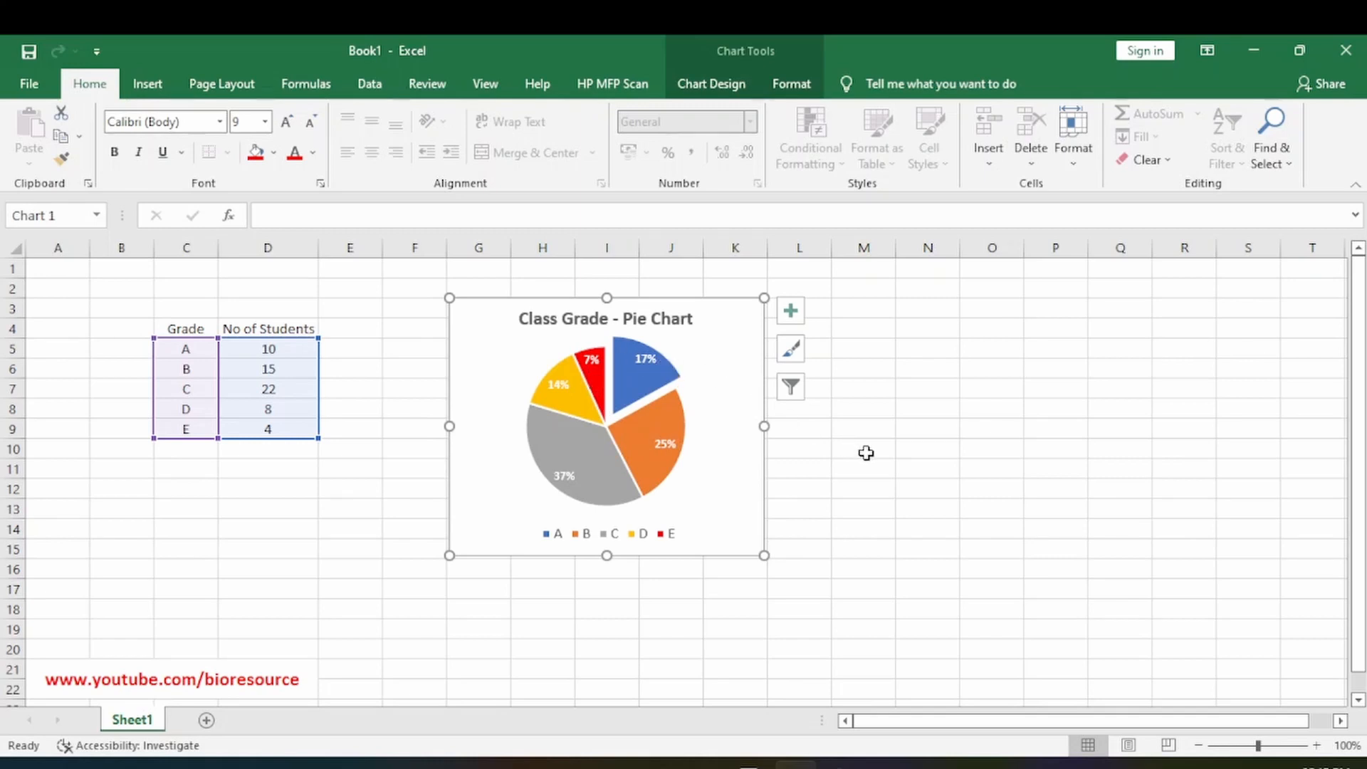
Delete the existing "Class Grade - Pie Chart" from the sheet
{"action": "left_click", "coordinate": [866, 452]}
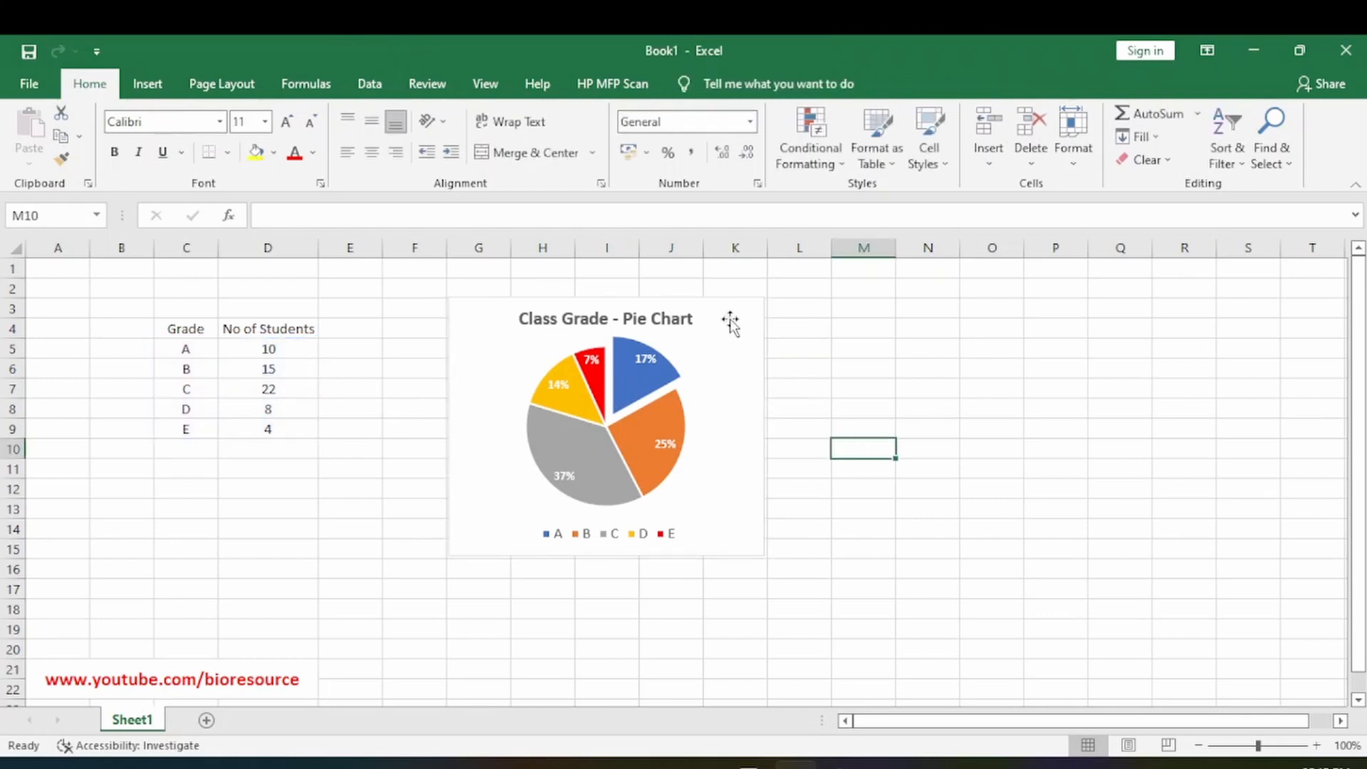
{"action": "left_click", "coordinate": [625, 340]}
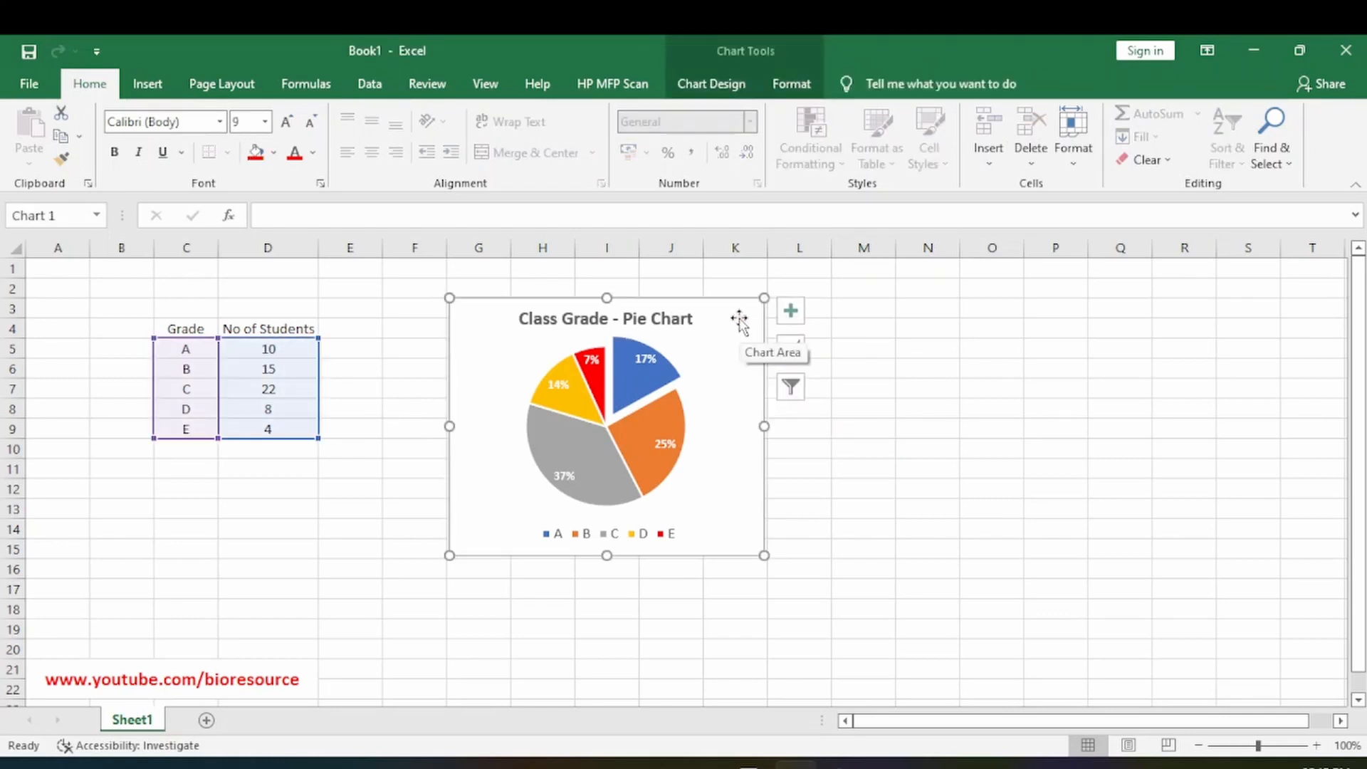
{"action": "key", "text": "Delete"}
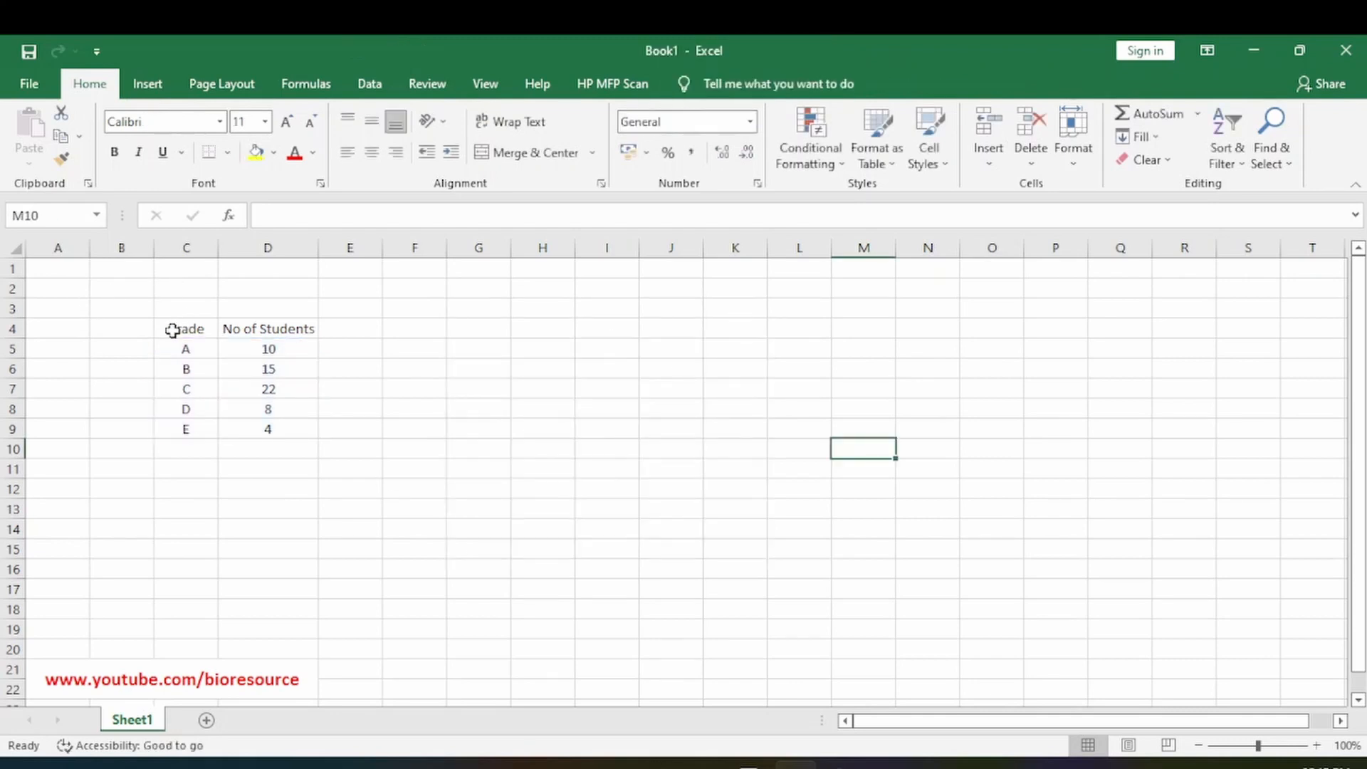
{"action": "left_click_drag", "start_coordinate": [172, 330], "coordinate": [187, 430]}
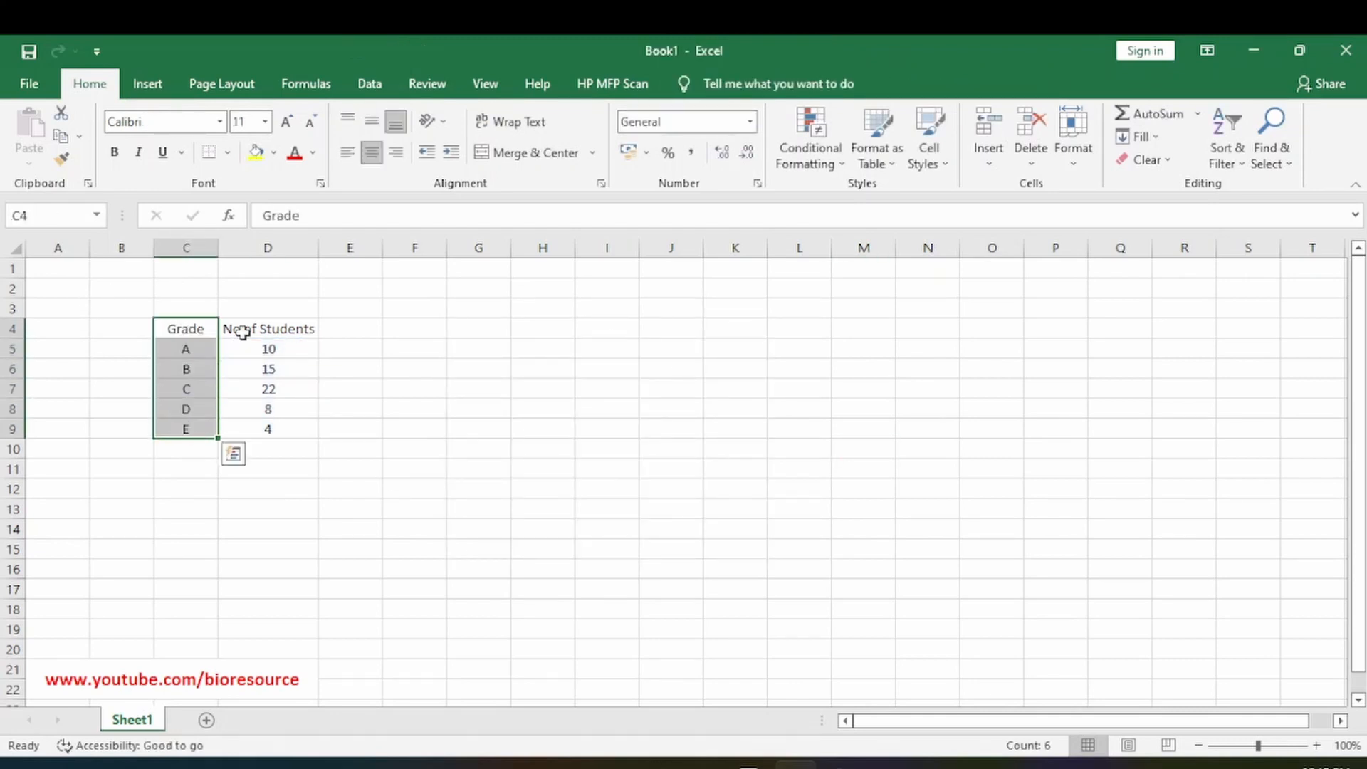
{"action": "left_click_drag", "start_coordinate": [242, 331], "coordinate": [242, 431]}
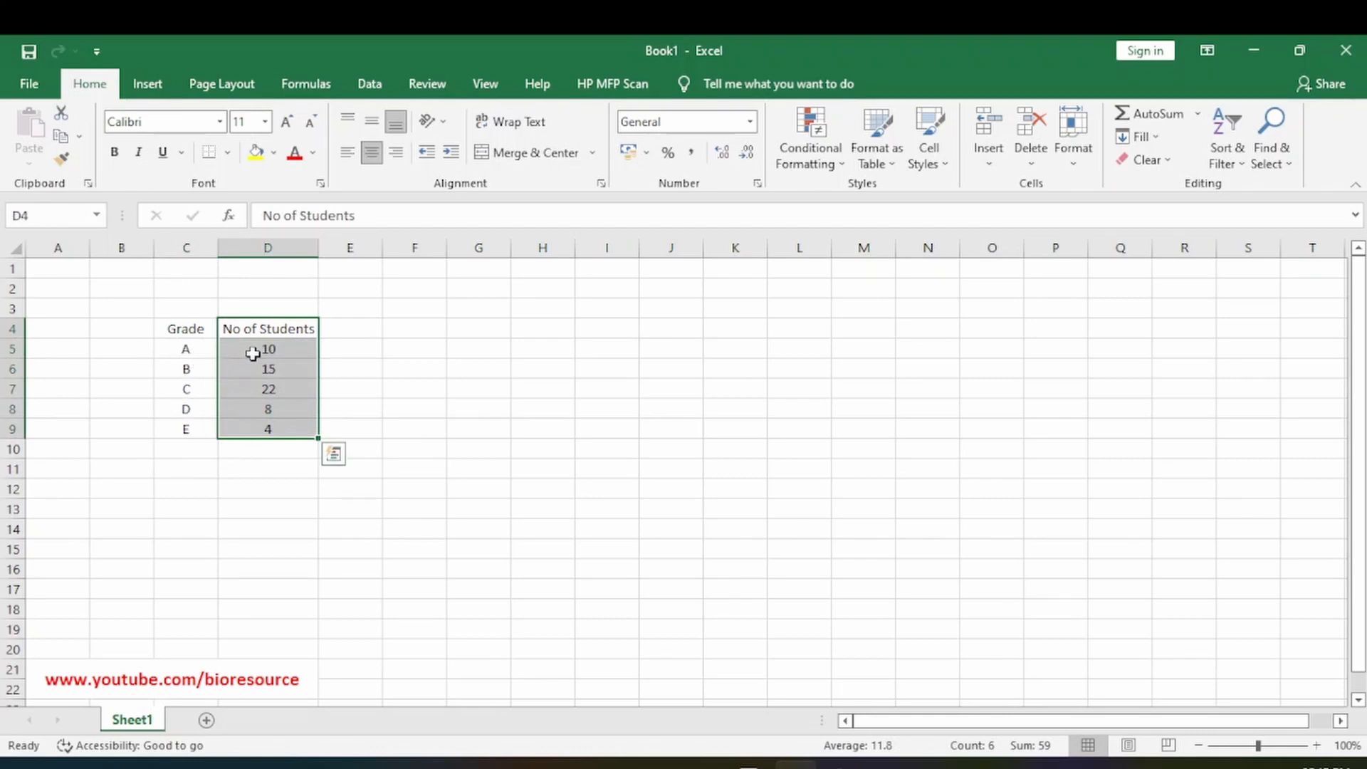
{"action": "left_click", "coordinate": [384, 369]}
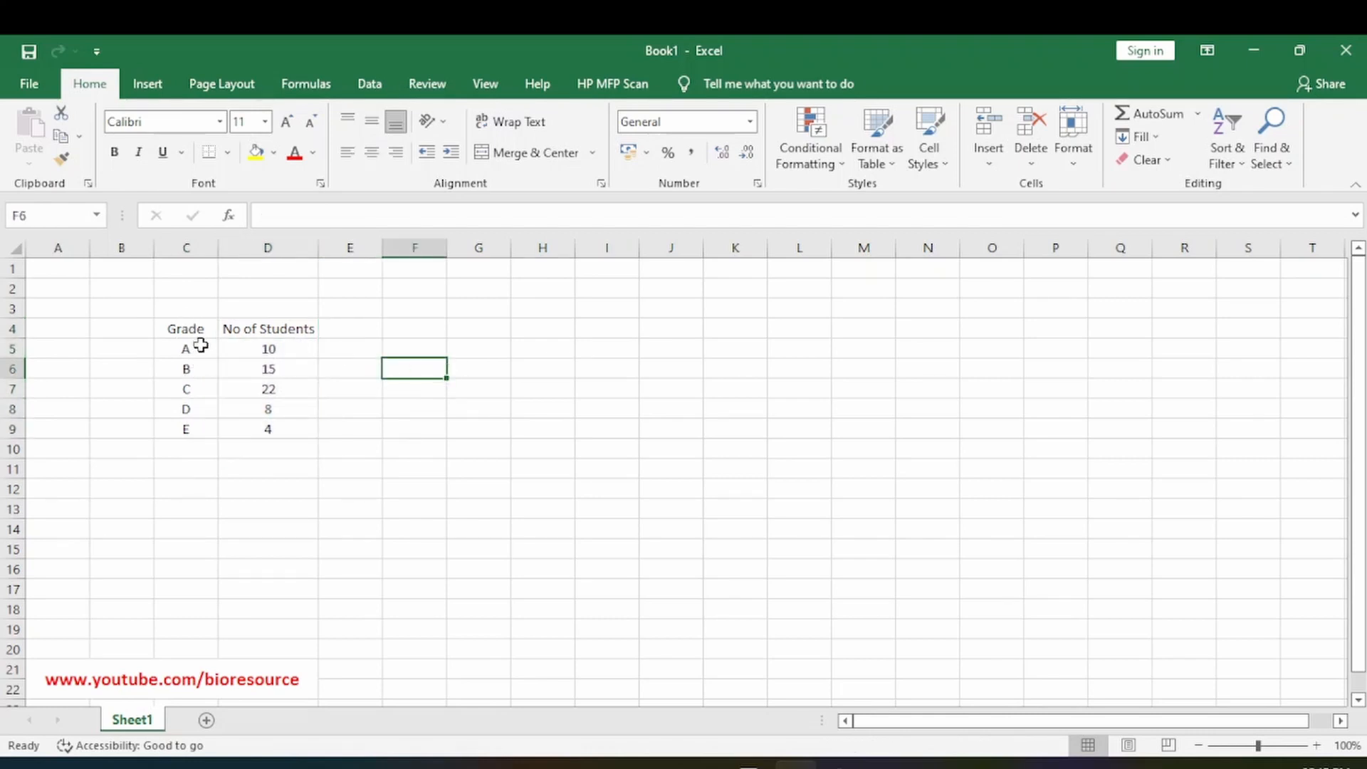
Insert a 2-D pie chart from the grade and student data in C5:D9 and place it beside the table
{"action": "left_click_drag", "start_coordinate": [188, 346], "coordinate": [263, 425]}
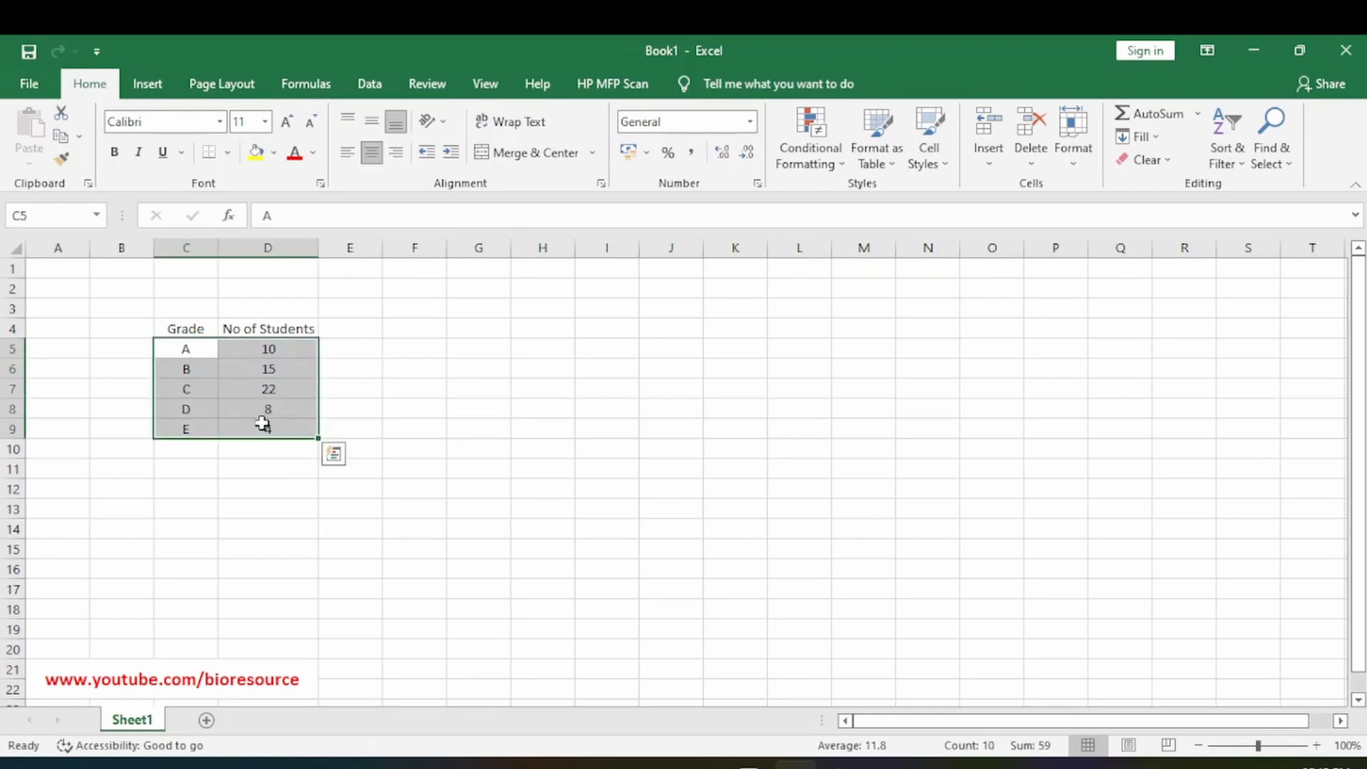
{"action": "left_click", "coordinate": [149, 84]}
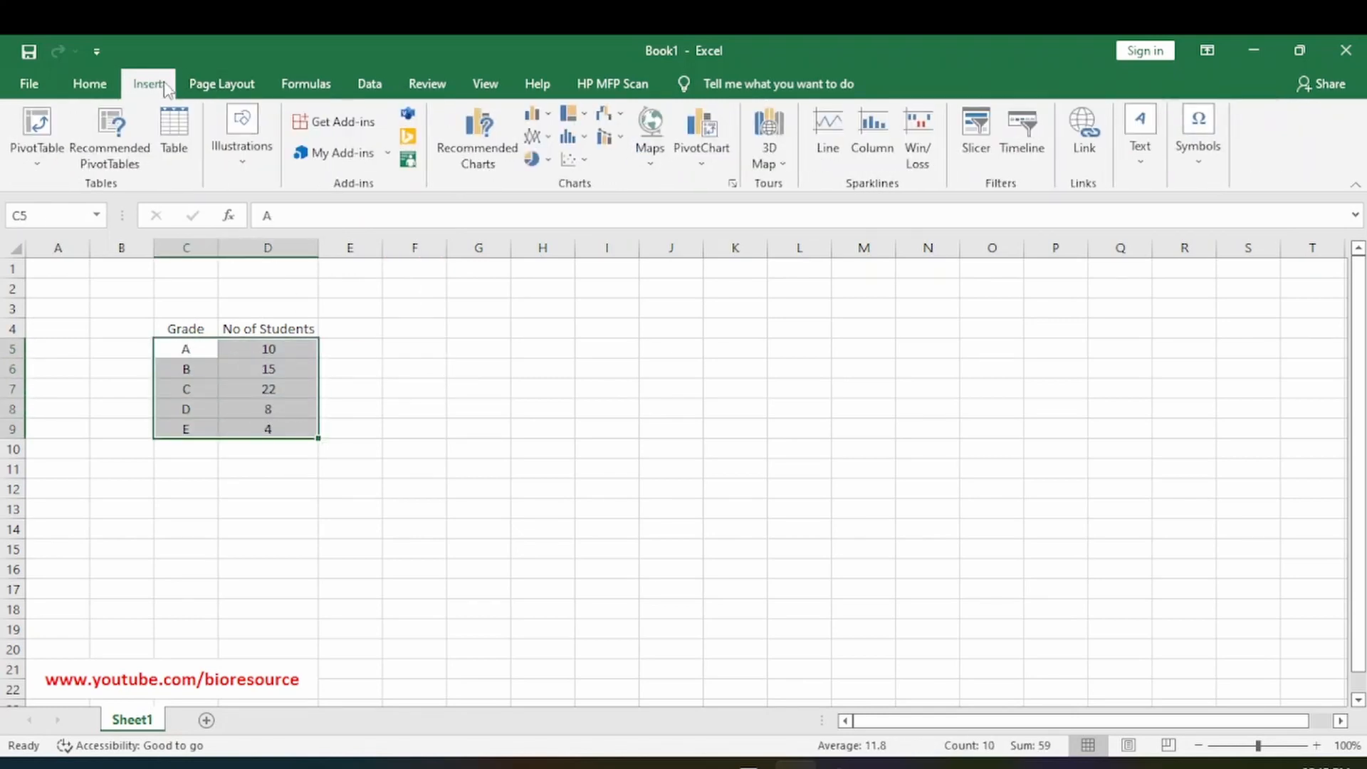
{"action": "left_click", "coordinate": [548, 164]}
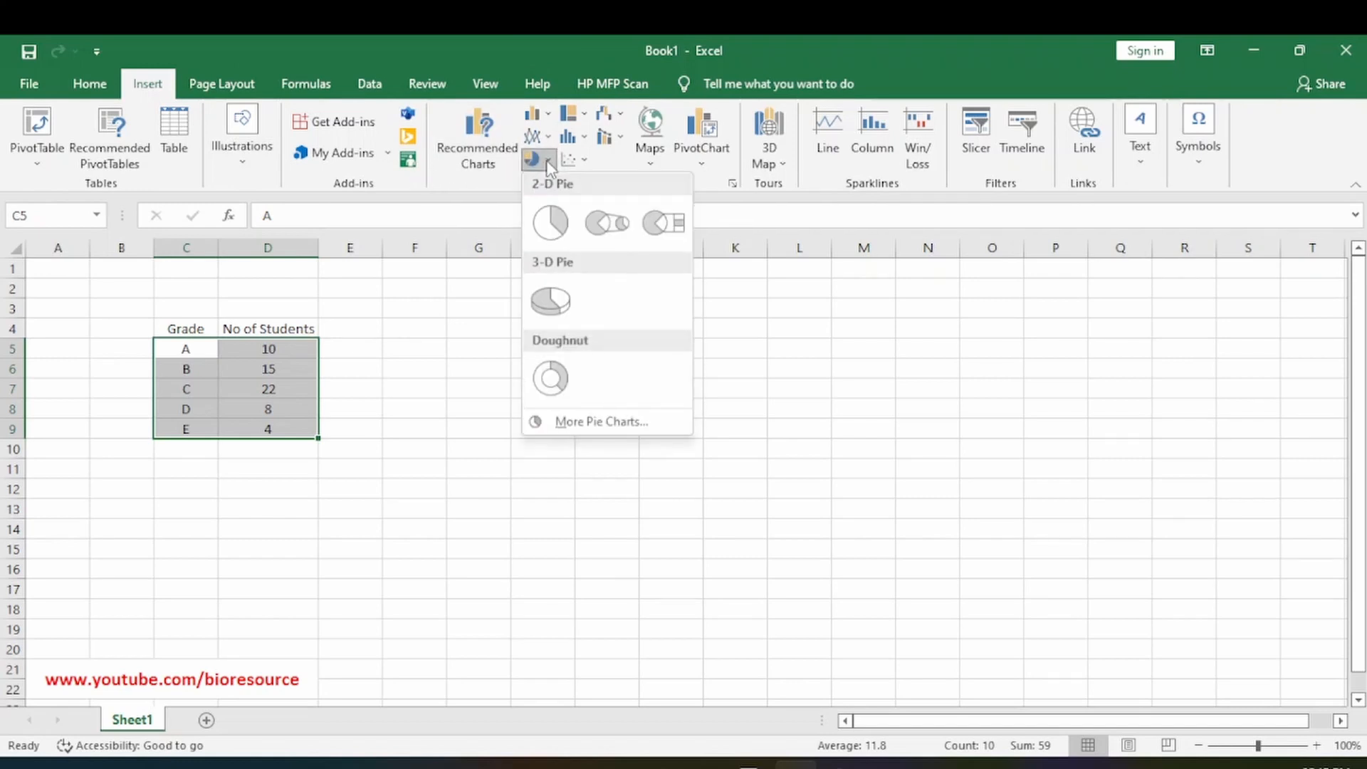
{"action": "left_click", "coordinate": [552, 221]}
{"action": "left_click_drag", "start_coordinate": [655, 339], "coordinate": [655, 295]}
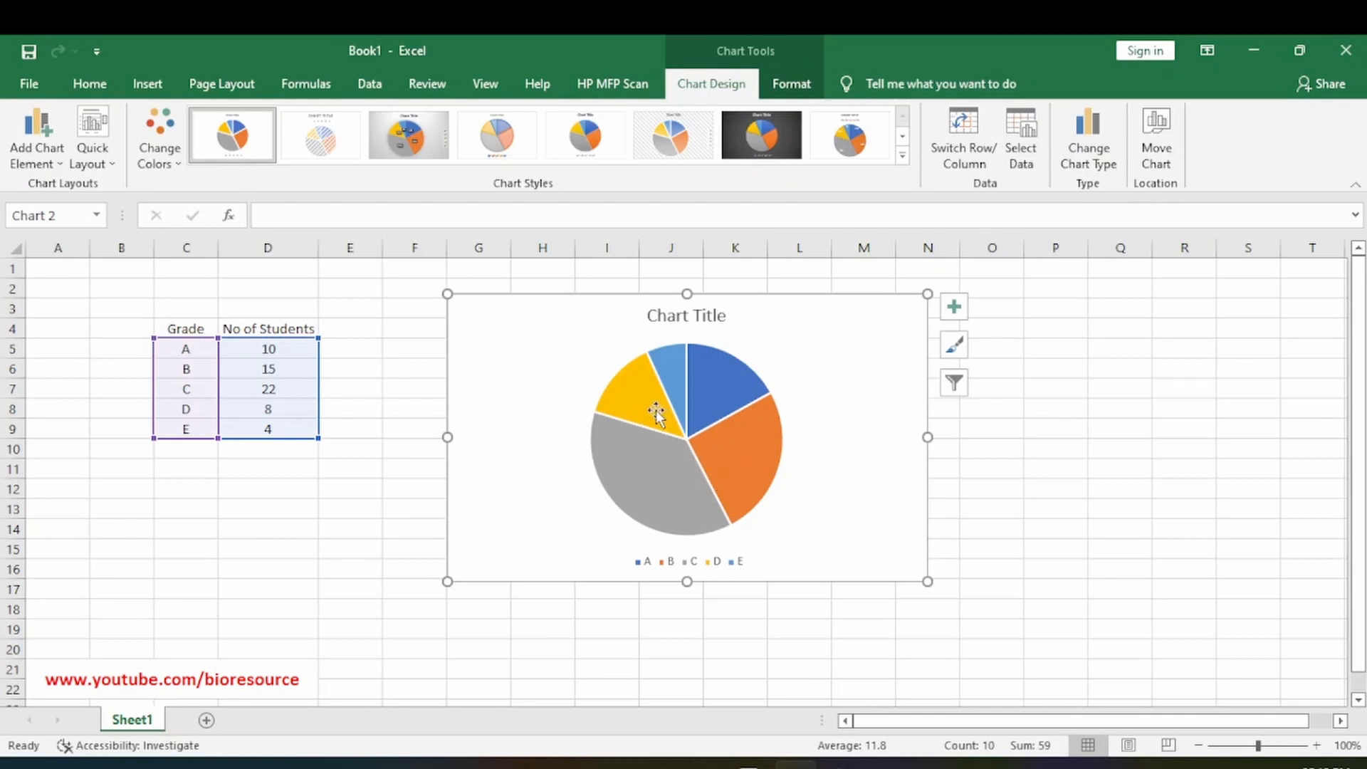
Add data labels to the new pie chart
{"action": "mouse_move", "coordinate": [651, 417]}
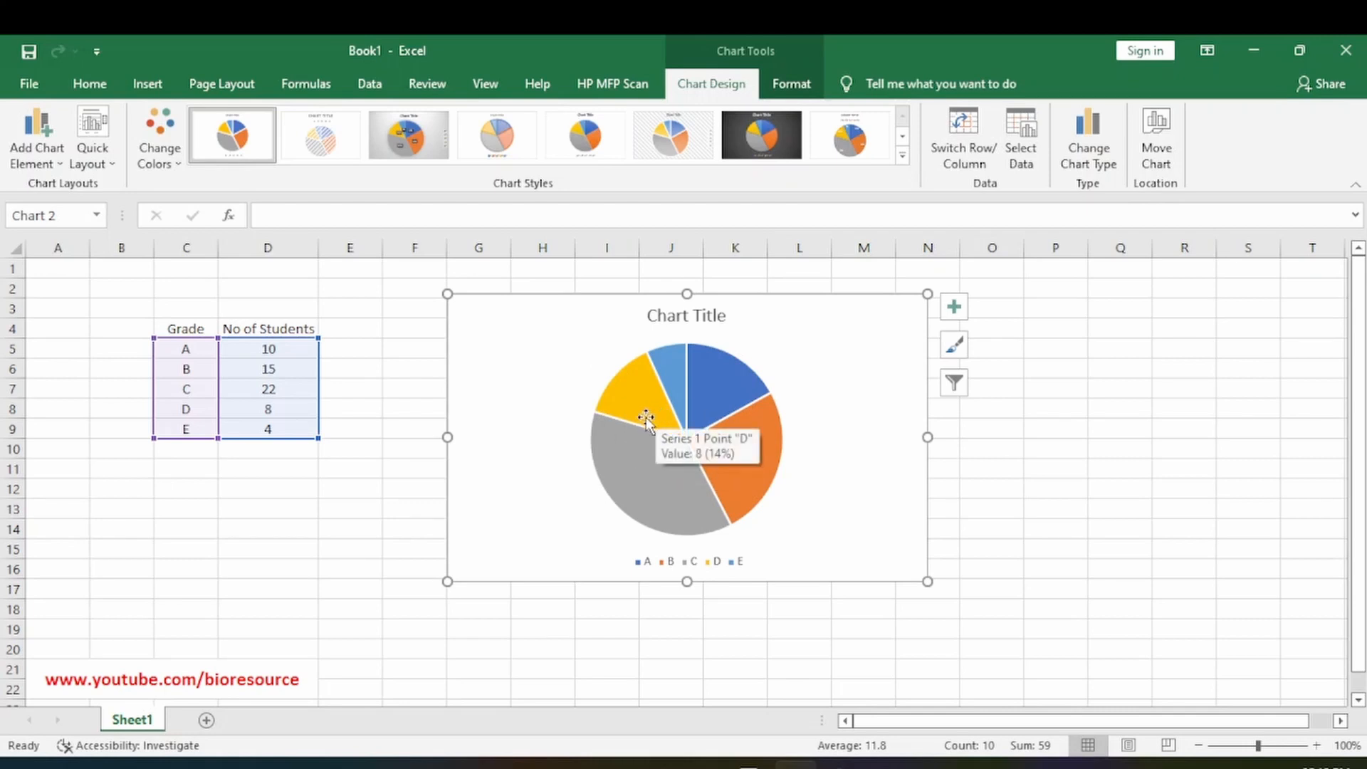
{"action": "left_click", "coordinate": [955, 320]}
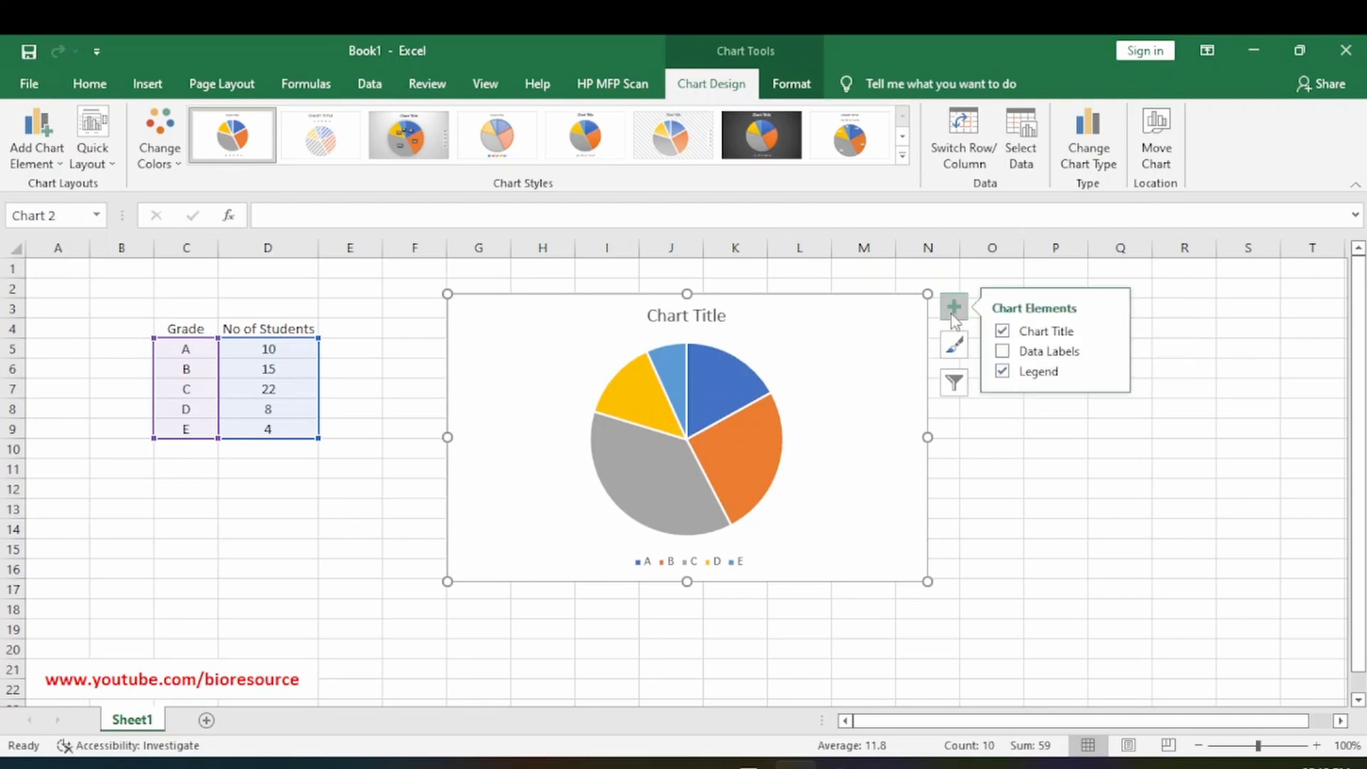
{"action": "left_click", "coordinate": [1004, 352]}
{"action": "left_click", "coordinate": [971, 468]}
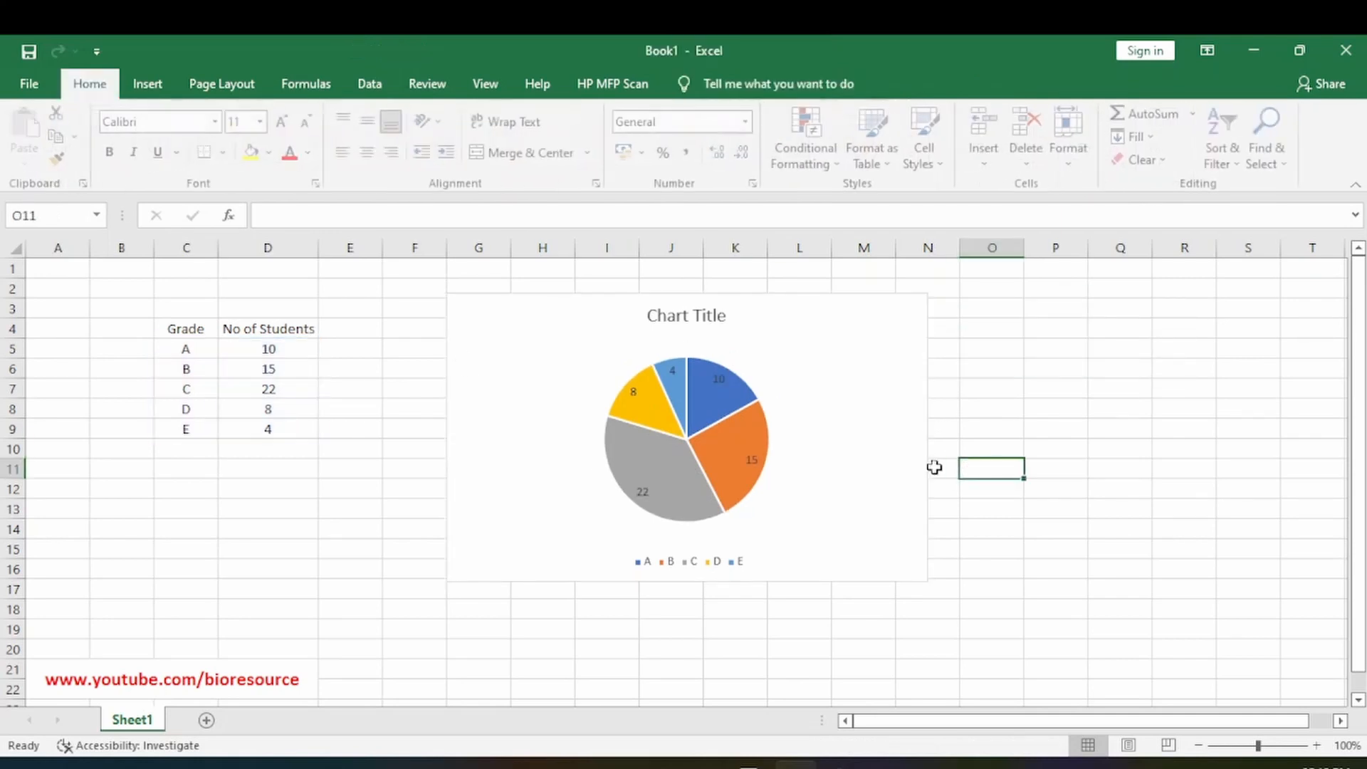
Set the pie chart's data labels to show the percentage instead of the value
{"action": "left_click", "coordinate": [522, 369]}
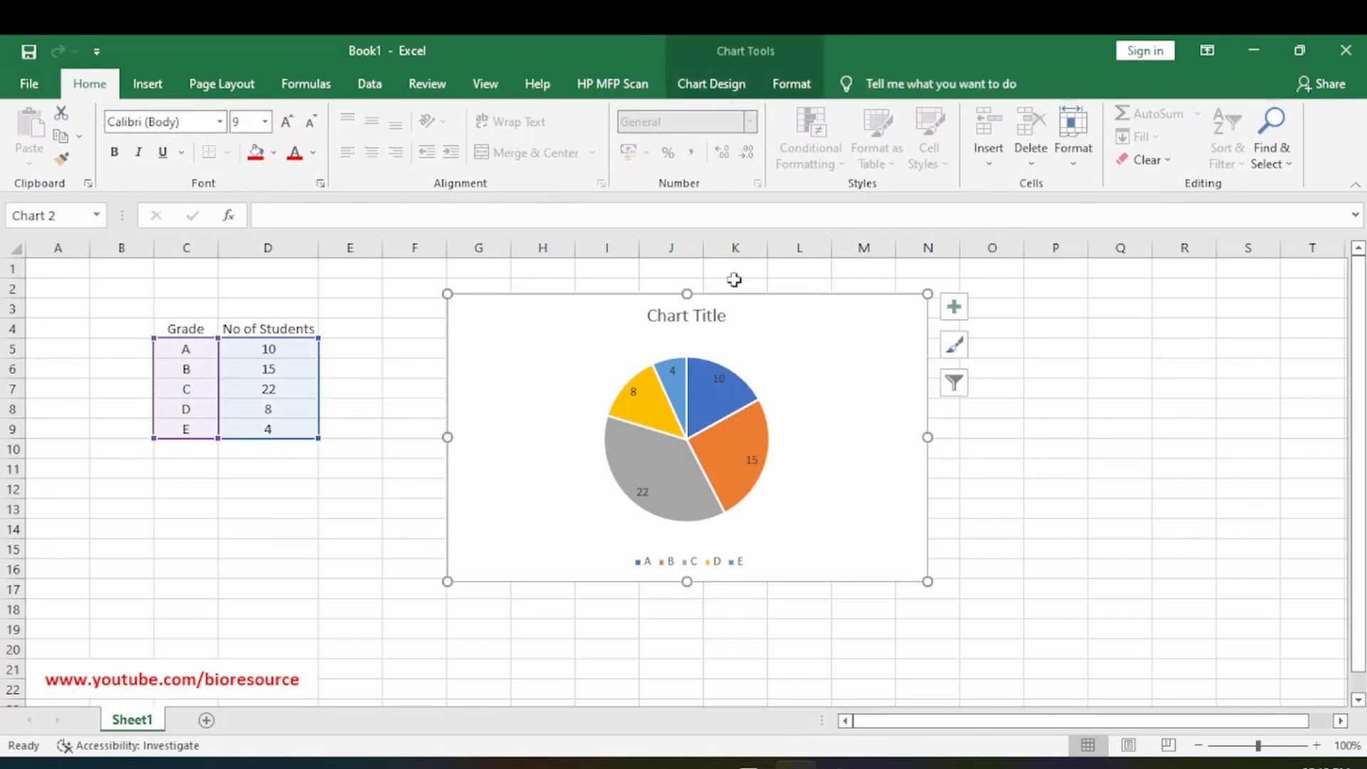
{"action": "left_click", "coordinate": [708, 87]}
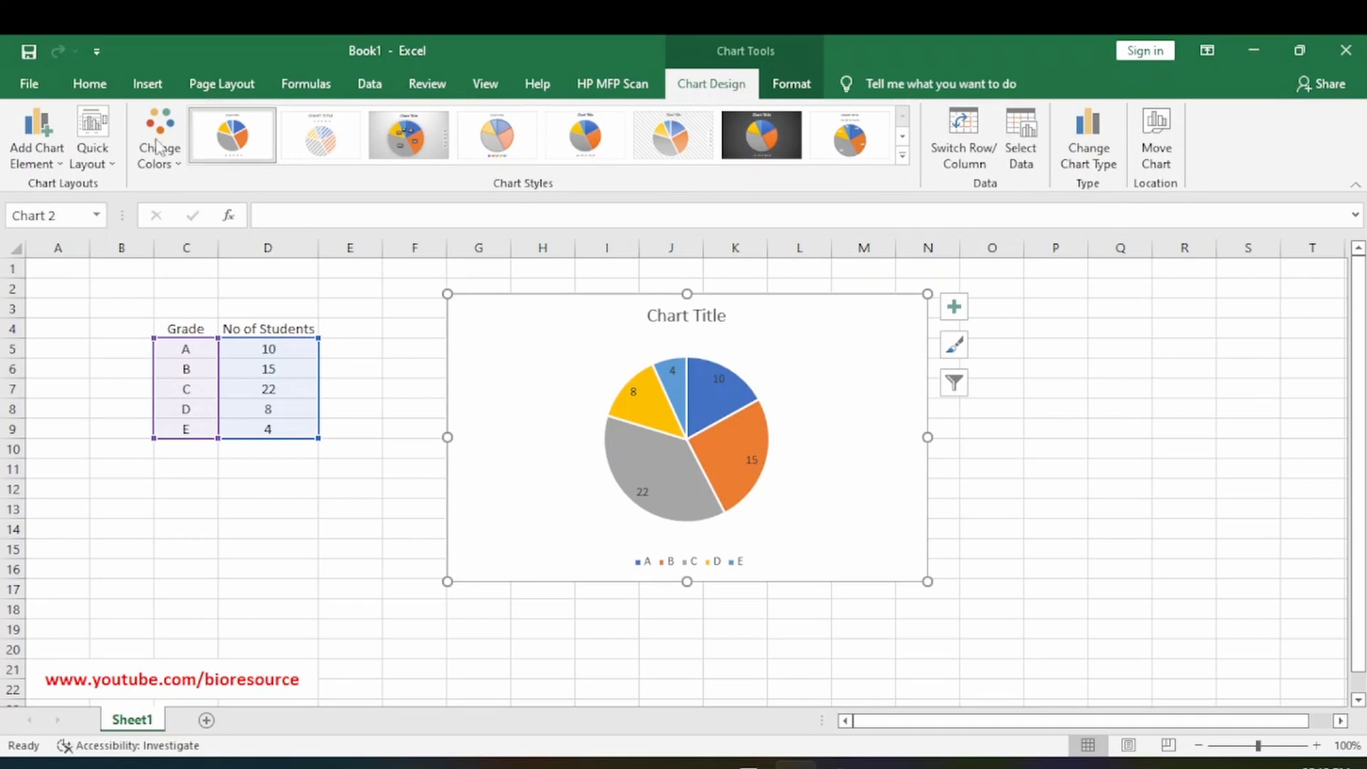
{"action": "left_click", "coordinate": [60, 163]}
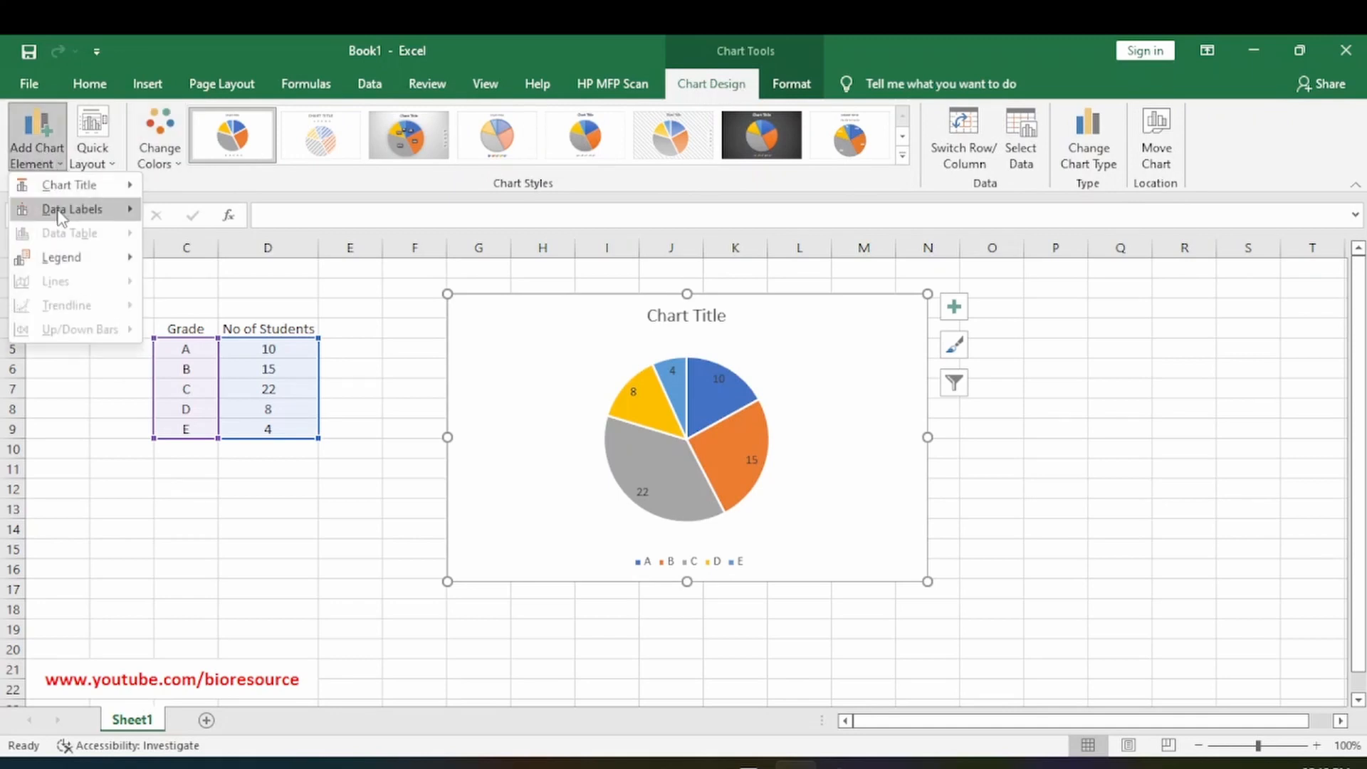
{"action": "mouse_move", "coordinate": [61, 217]}
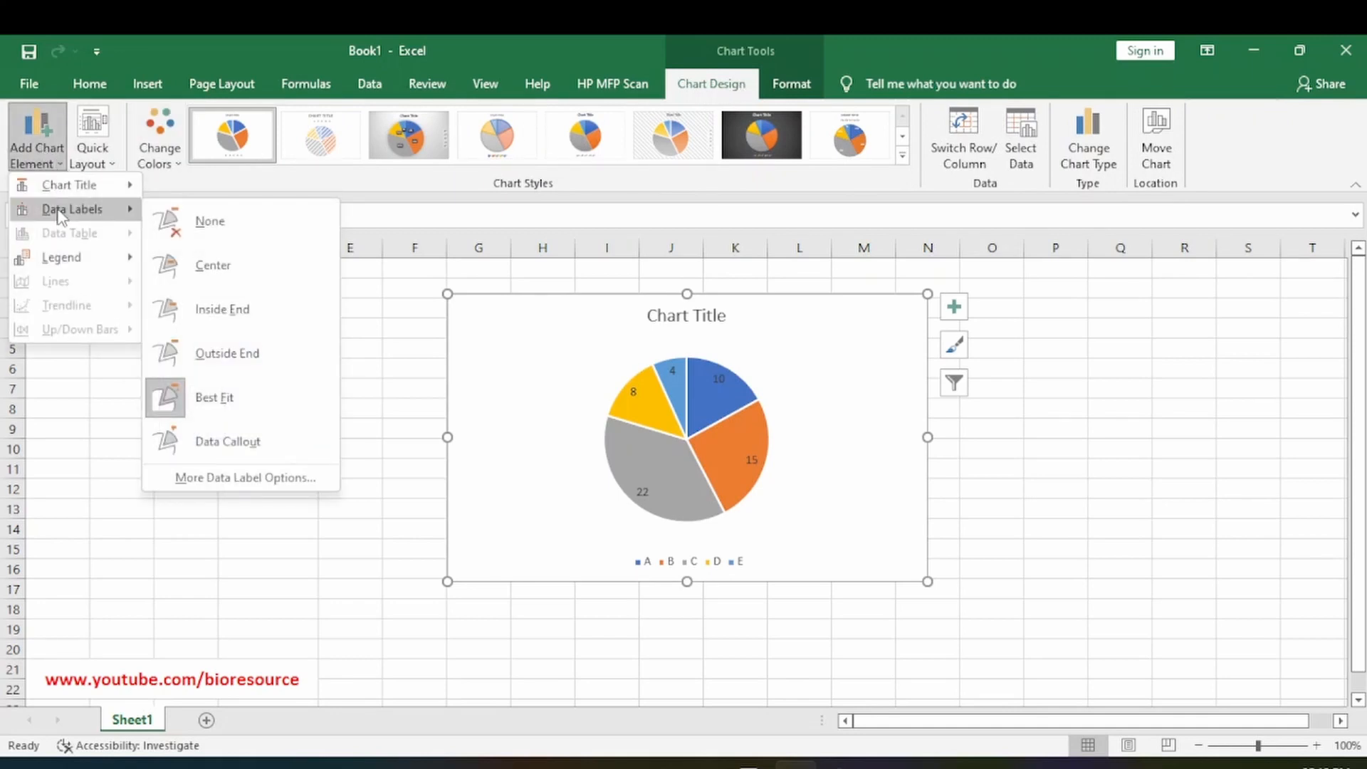
{"action": "left_click", "coordinate": [799, 370]}
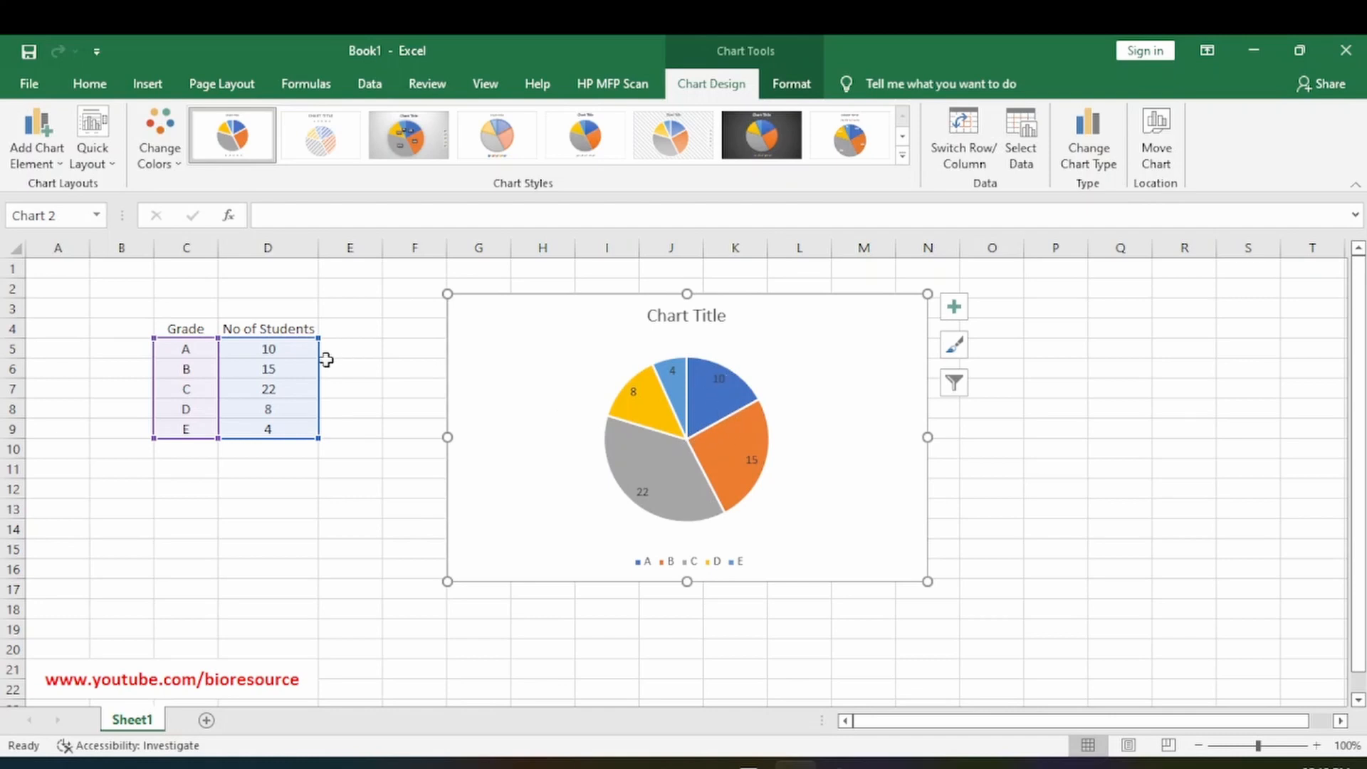
{"action": "mouse_move", "coordinate": [722, 395]}
{"action": "left_click", "coordinate": [57, 164]}
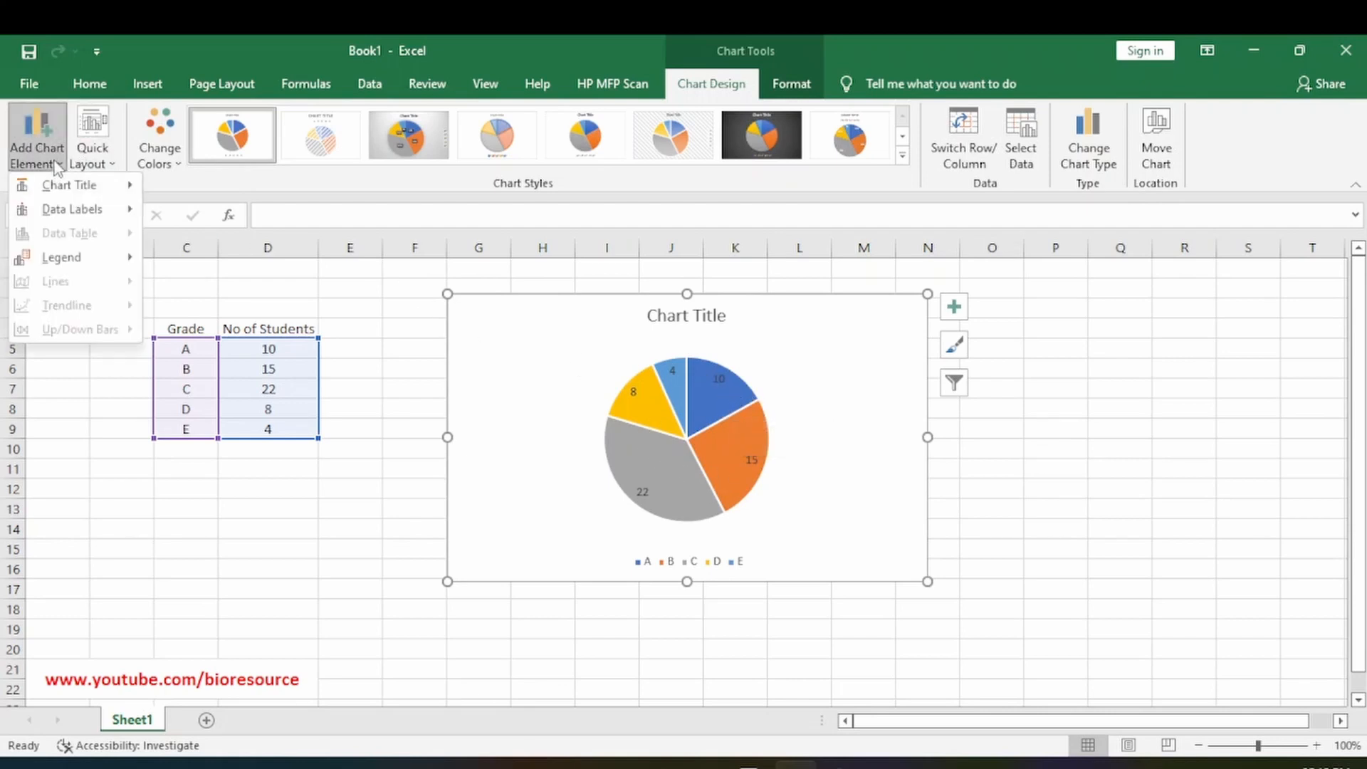
{"action": "mouse_move", "coordinate": [57, 215]}
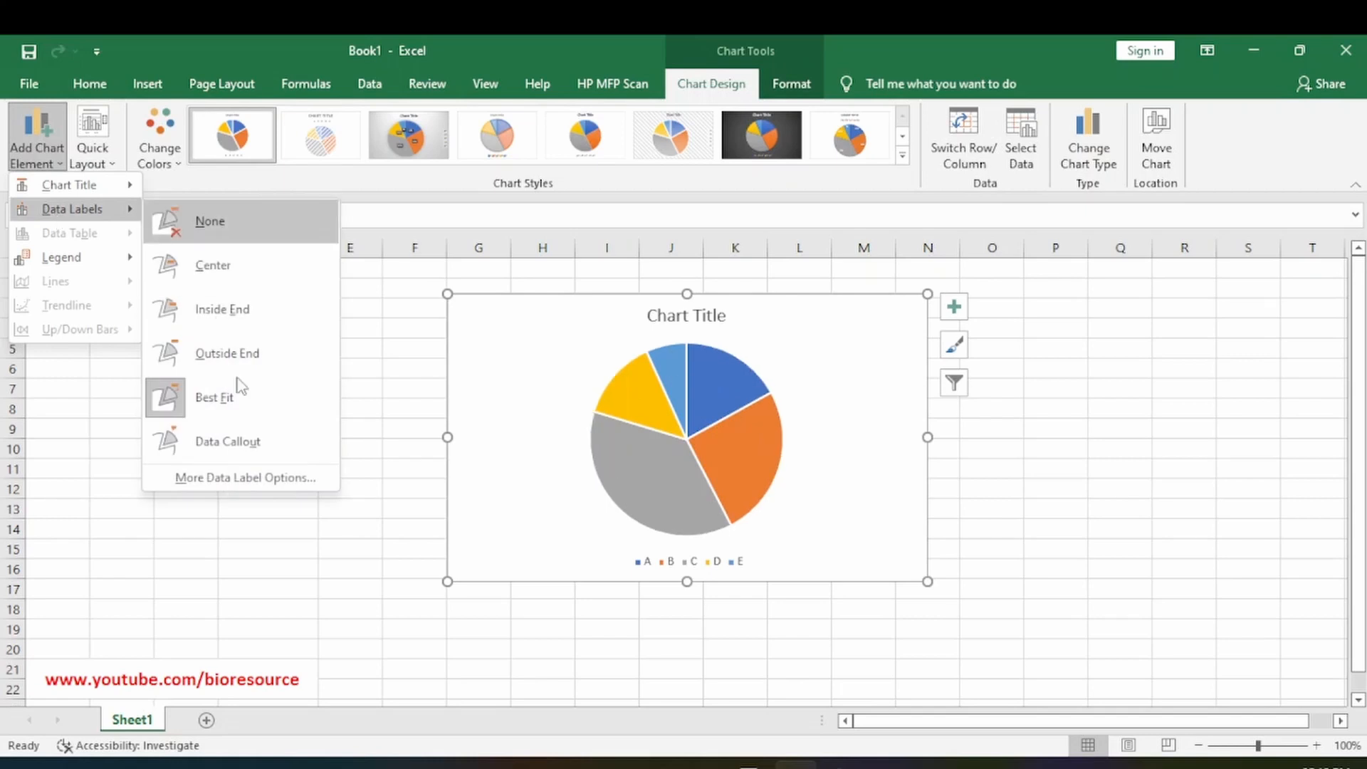
{"action": "left_click", "coordinate": [246, 478]}
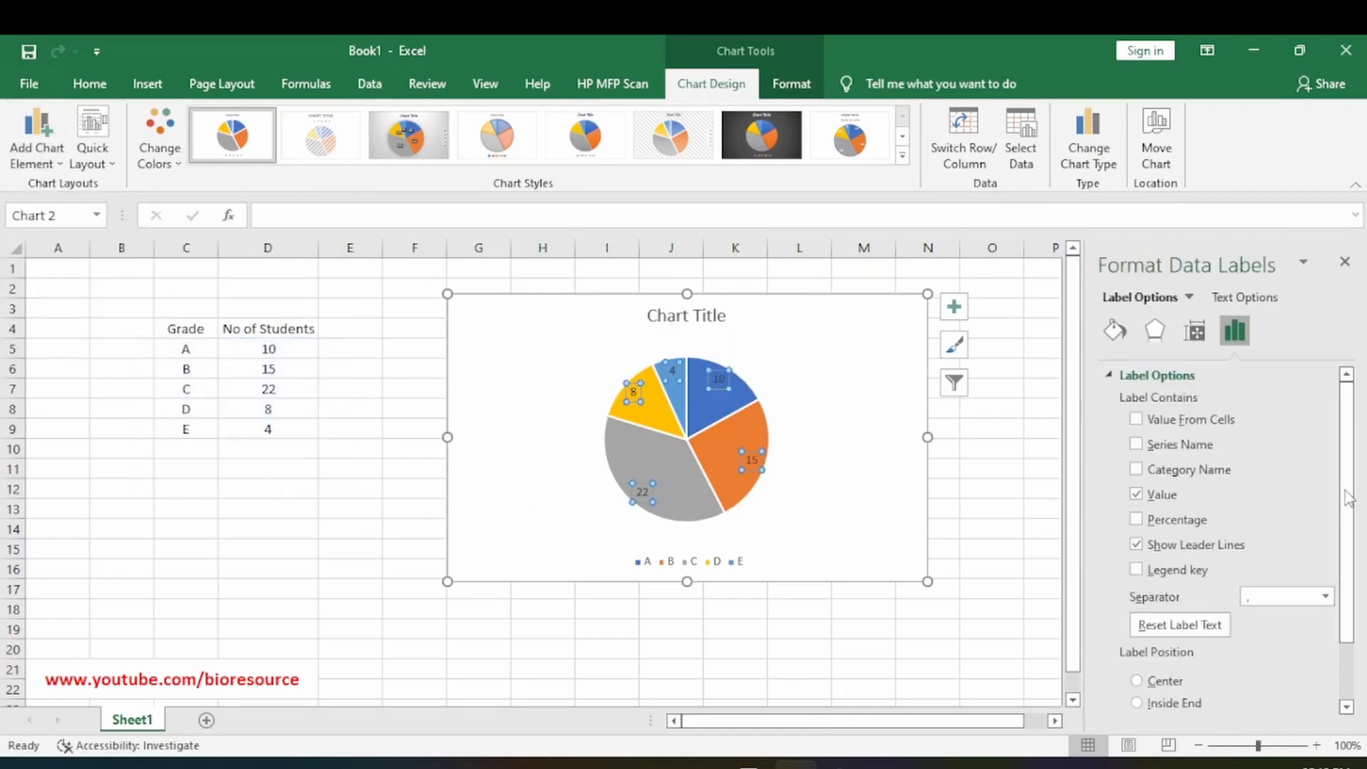
{"action": "left_click_drag", "start_coordinate": [1347, 412], "coordinate": [1350, 468]}
{"action": "left_click", "coordinate": [1136, 458]}
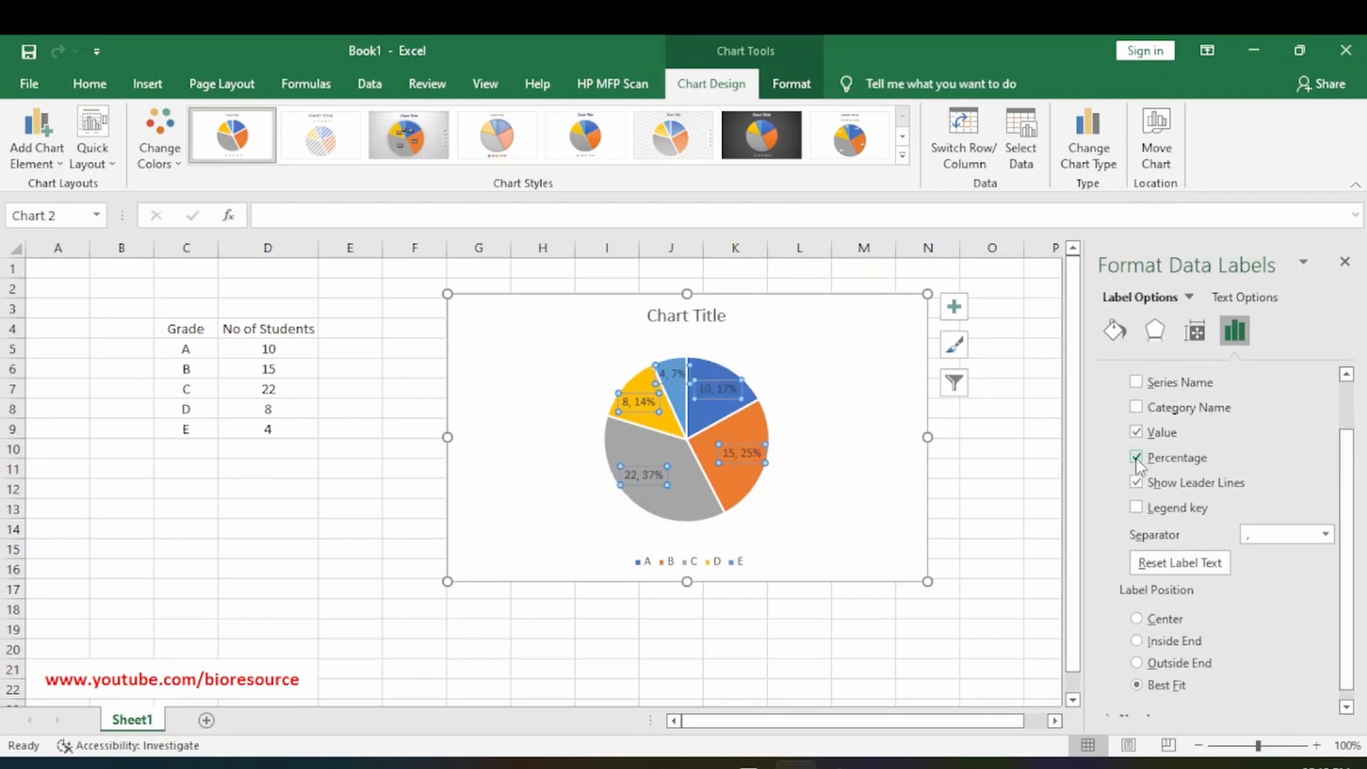
{"action": "left_click", "coordinate": [1137, 433]}
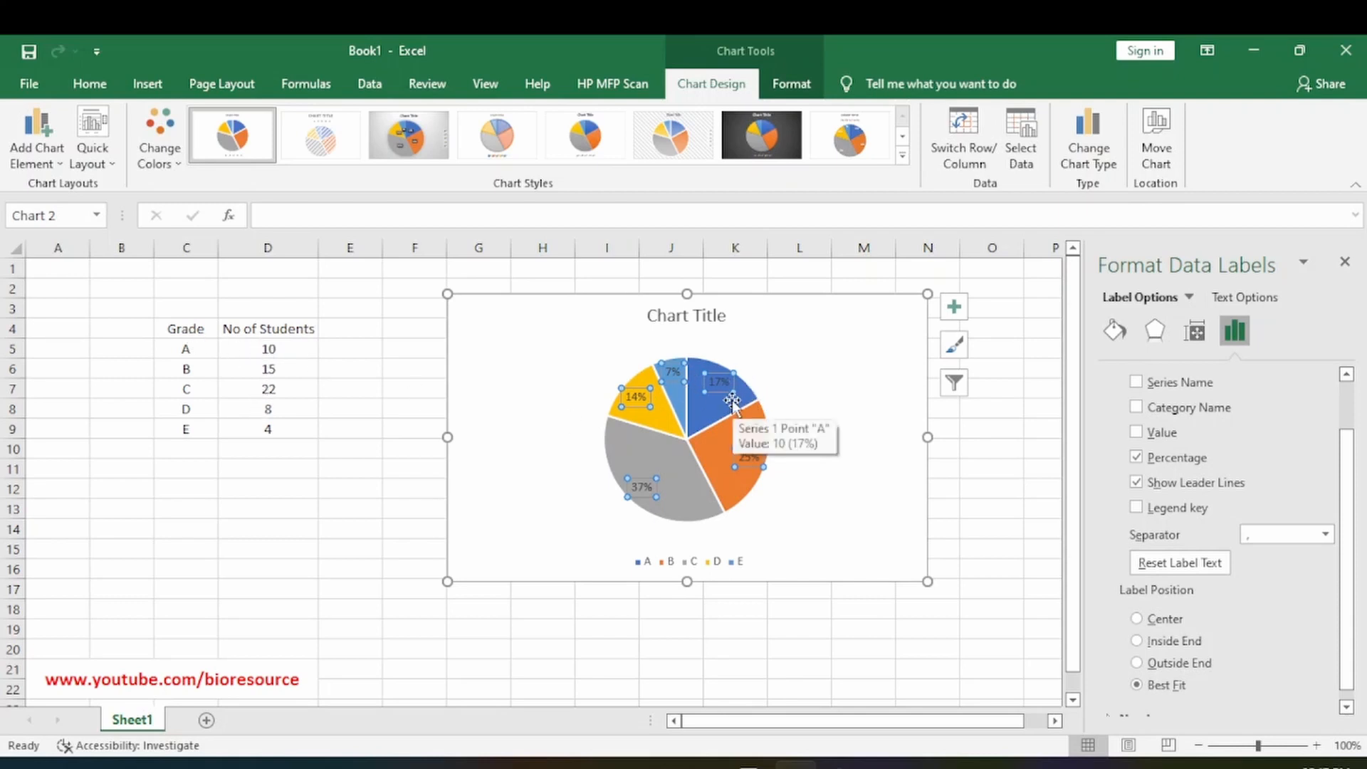
{"action": "left_click_drag", "start_coordinate": [1354, 441], "coordinate": [1353, 450]}
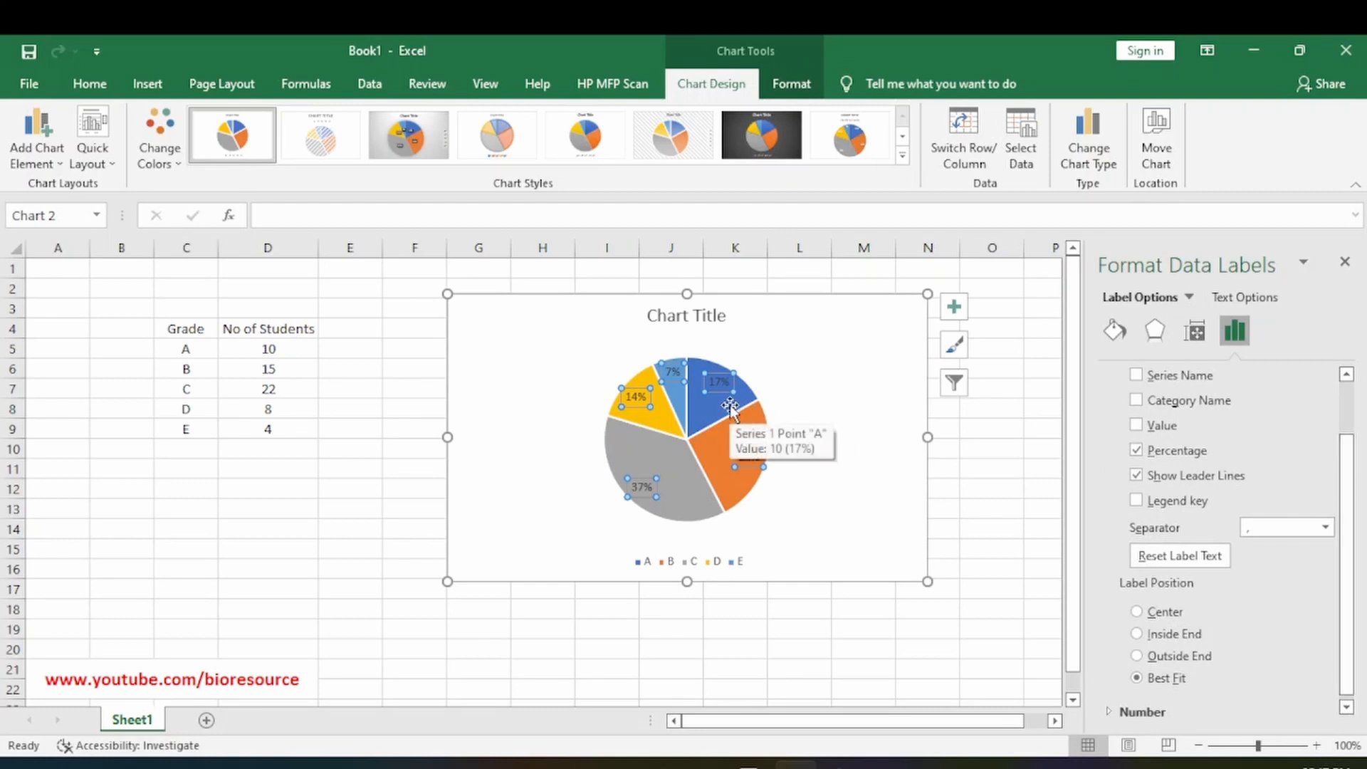
Change the font colour of all the pie chart's data labels to white
{"action": "left_click", "coordinate": [752, 500]}
{"action": "left_click", "coordinate": [750, 458]}
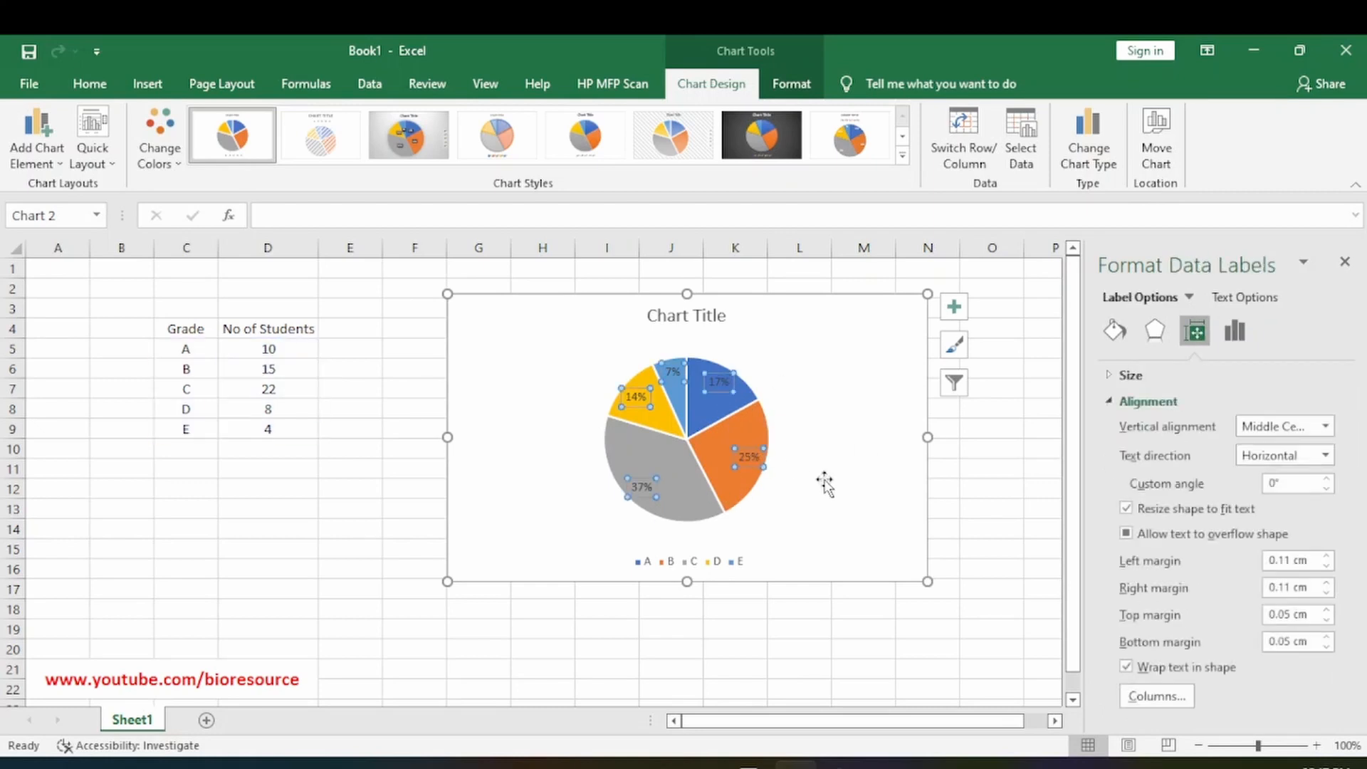
{"action": "left_click", "coordinate": [89, 85]}
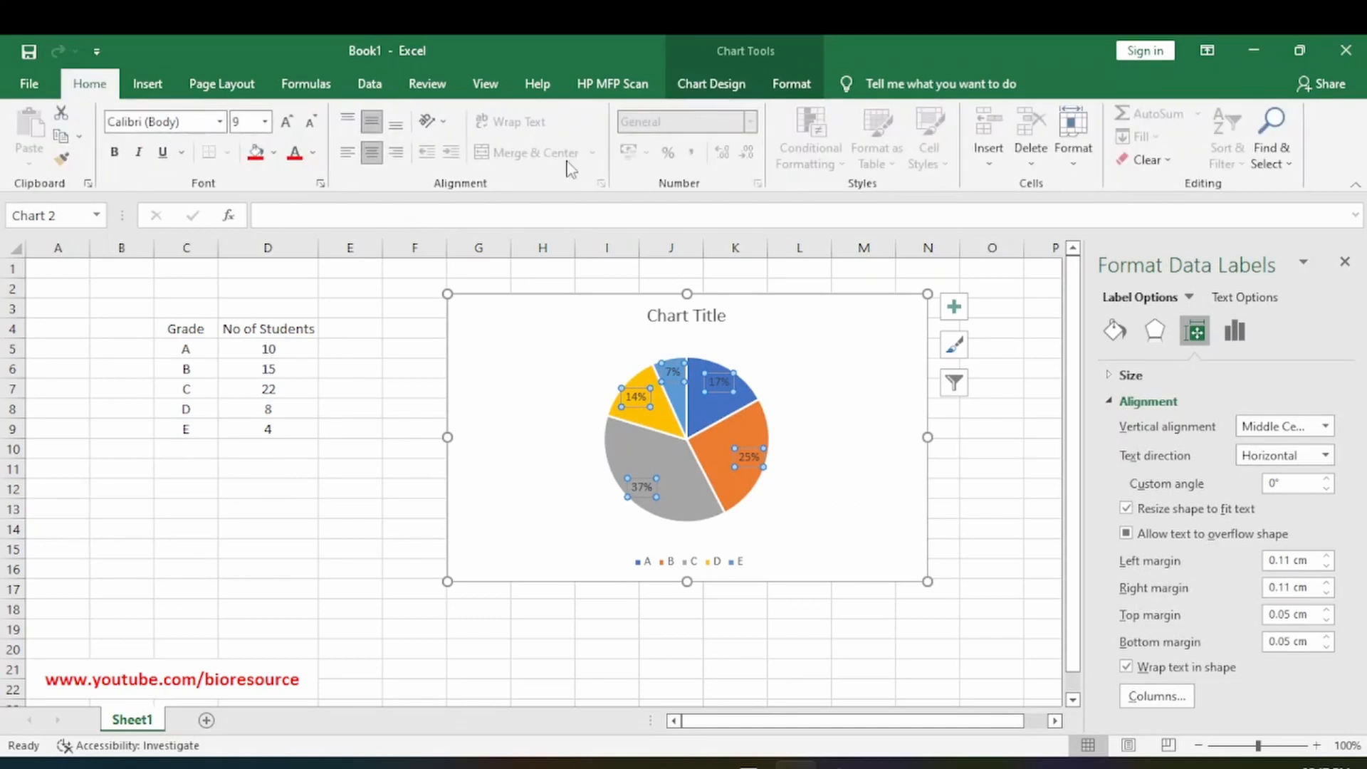
{"action": "left_click", "coordinate": [313, 153]}
{"action": "left_click", "coordinate": [294, 222]}
{"action": "left_click", "coordinate": [851, 371]}
Try the Center position for the data labels, and settle on Inside End as their label position
{"action": "left_click", "coordinate": [717, 383]}
{"action": "left_click", "coordinate": [1235, 330]}
{"action": "scroll", "coordinate": [1202, 512], "scroll_direction": "down", "scroll_amount": 2}
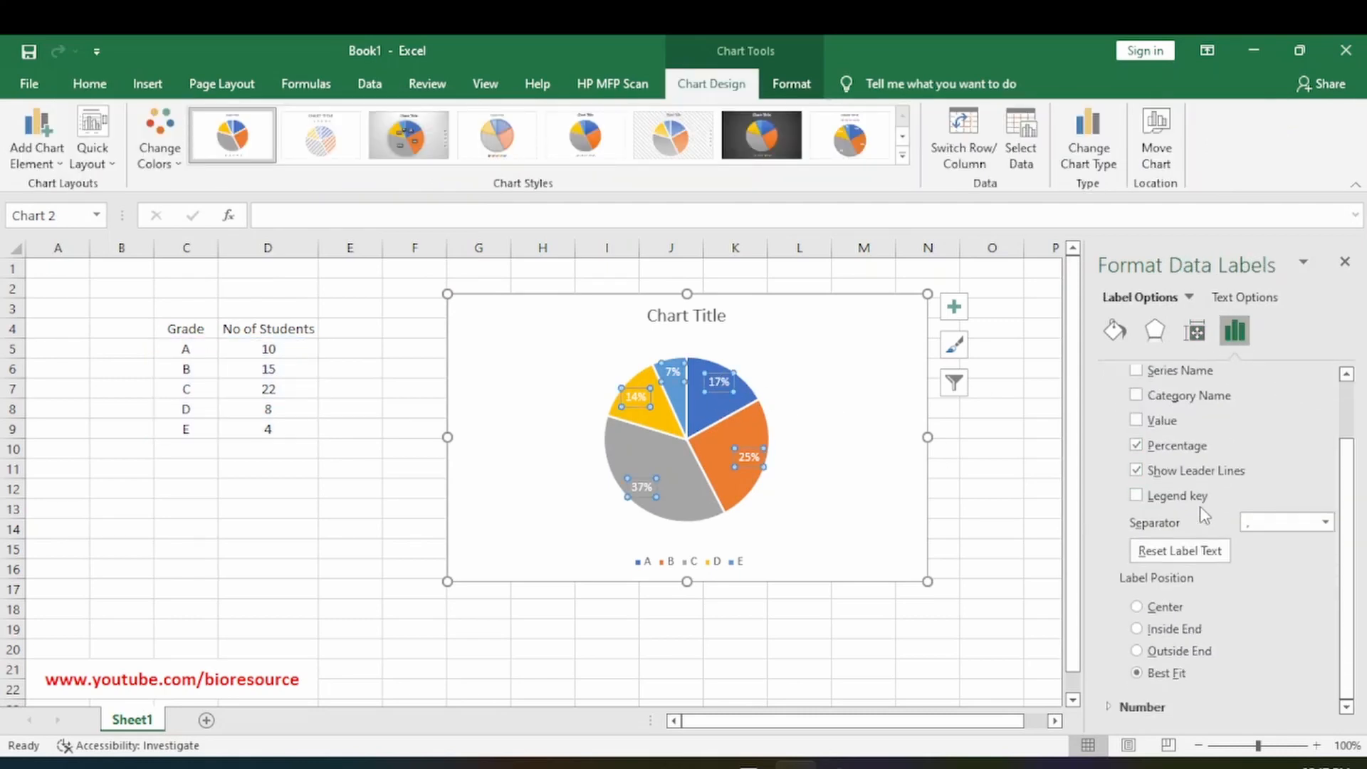
{"action": "left_click", "coordinate": [1175, 631]}
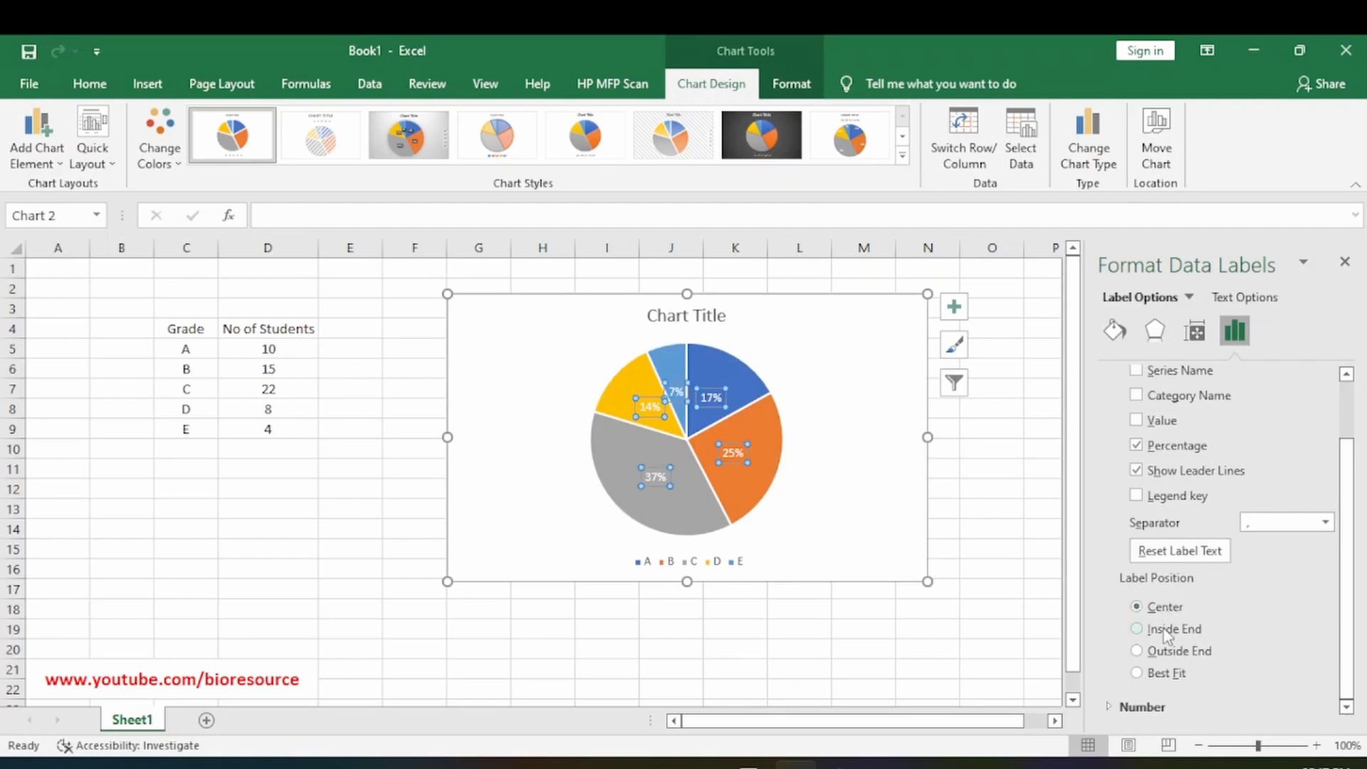
{"action": "left_click", "coordinate": [1167, 630]}
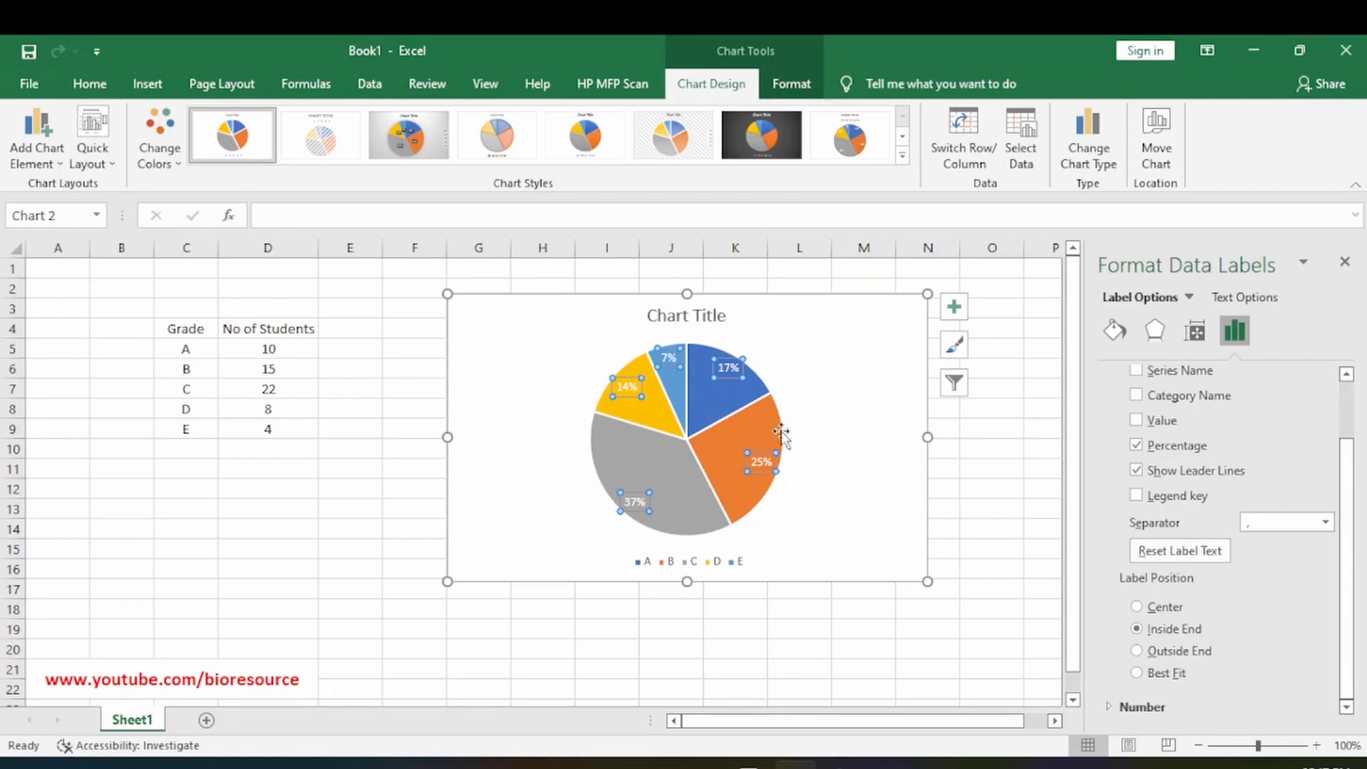
{"action": "left_click", "coordinate": [822, 437]}
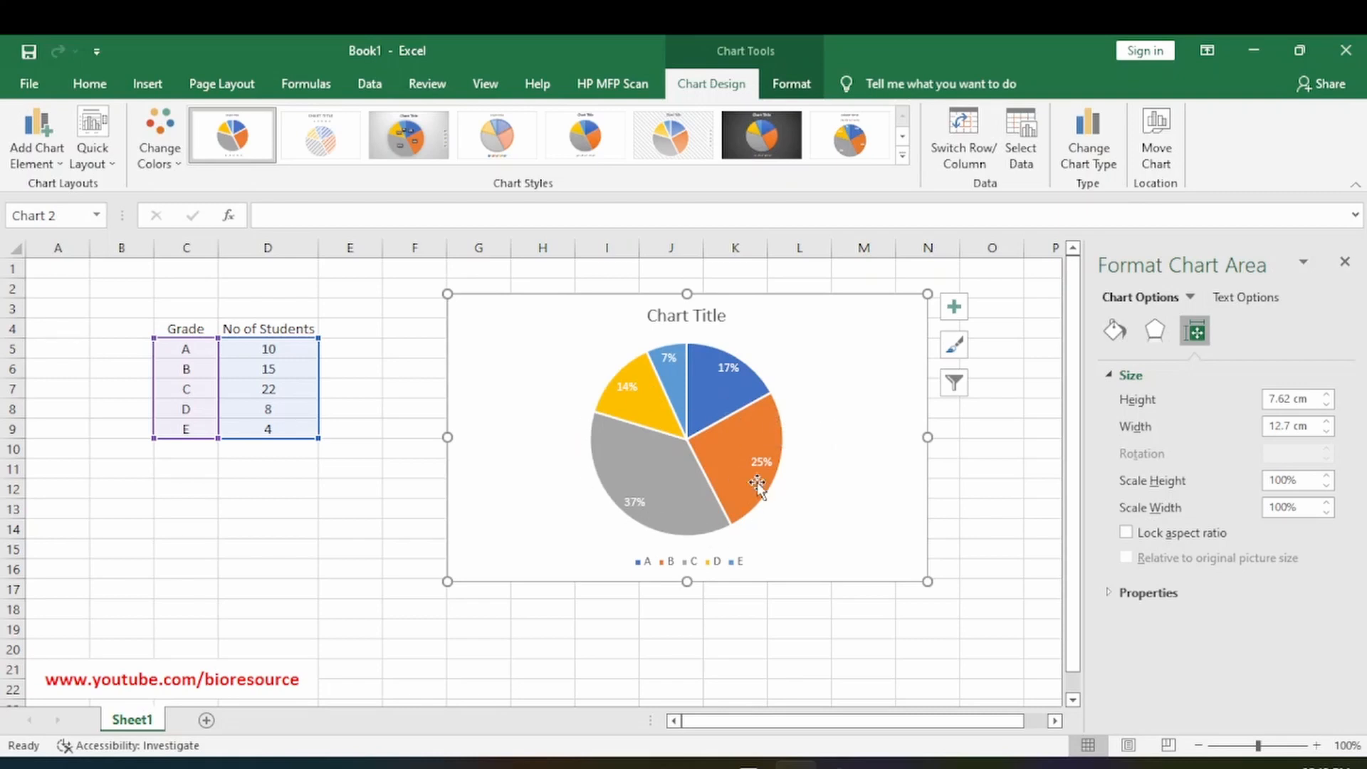
Pull the grade A slice out of the pie with a point explosion of about 18%
{"action": "left_click", "coordinate": [710, 408]}
{"action": "left_click", "coordinate": [707, 389]}
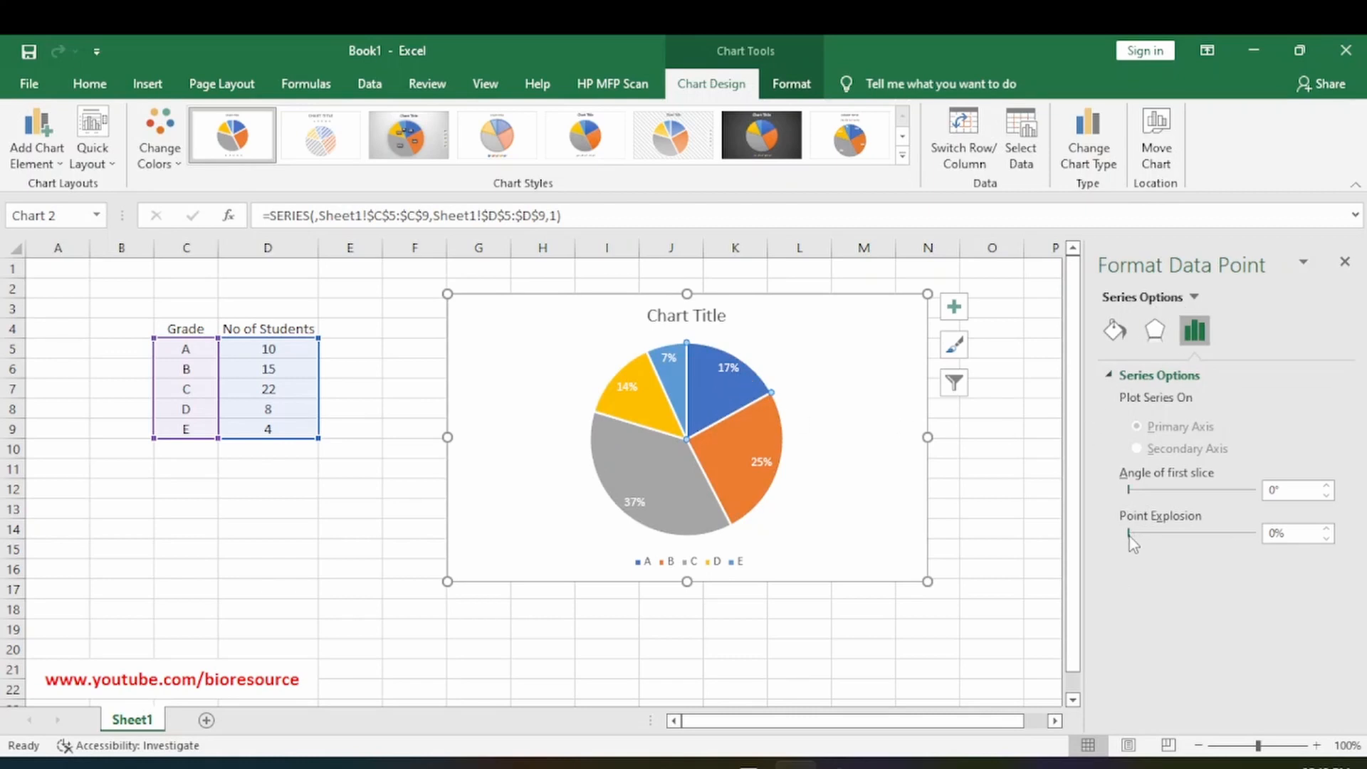
{"action": "left_click_drag", "start_coordinate": [1130, 535], "coordinate": [1135, 536]}
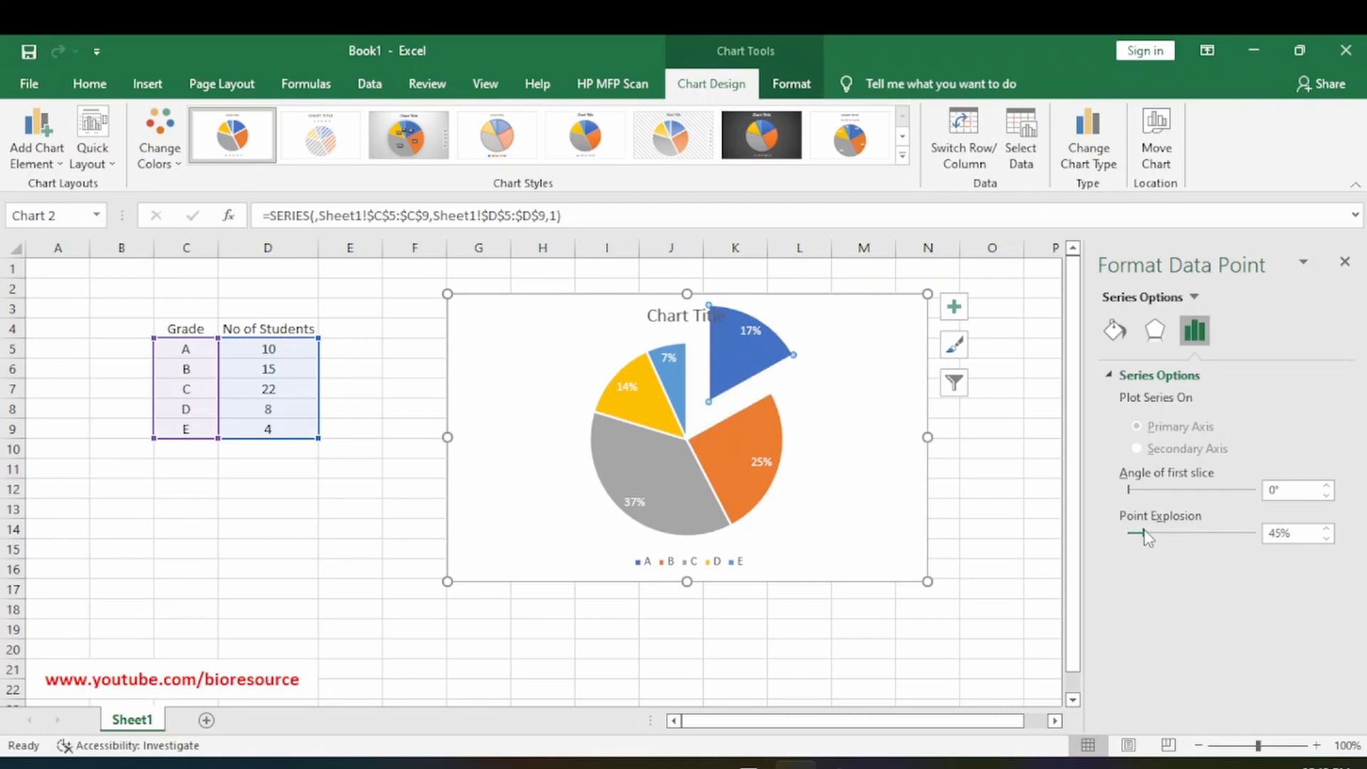
{"action": "left_click_drag", "start_coordinate": [1135, 536], "coordinate": [1135, 536]}
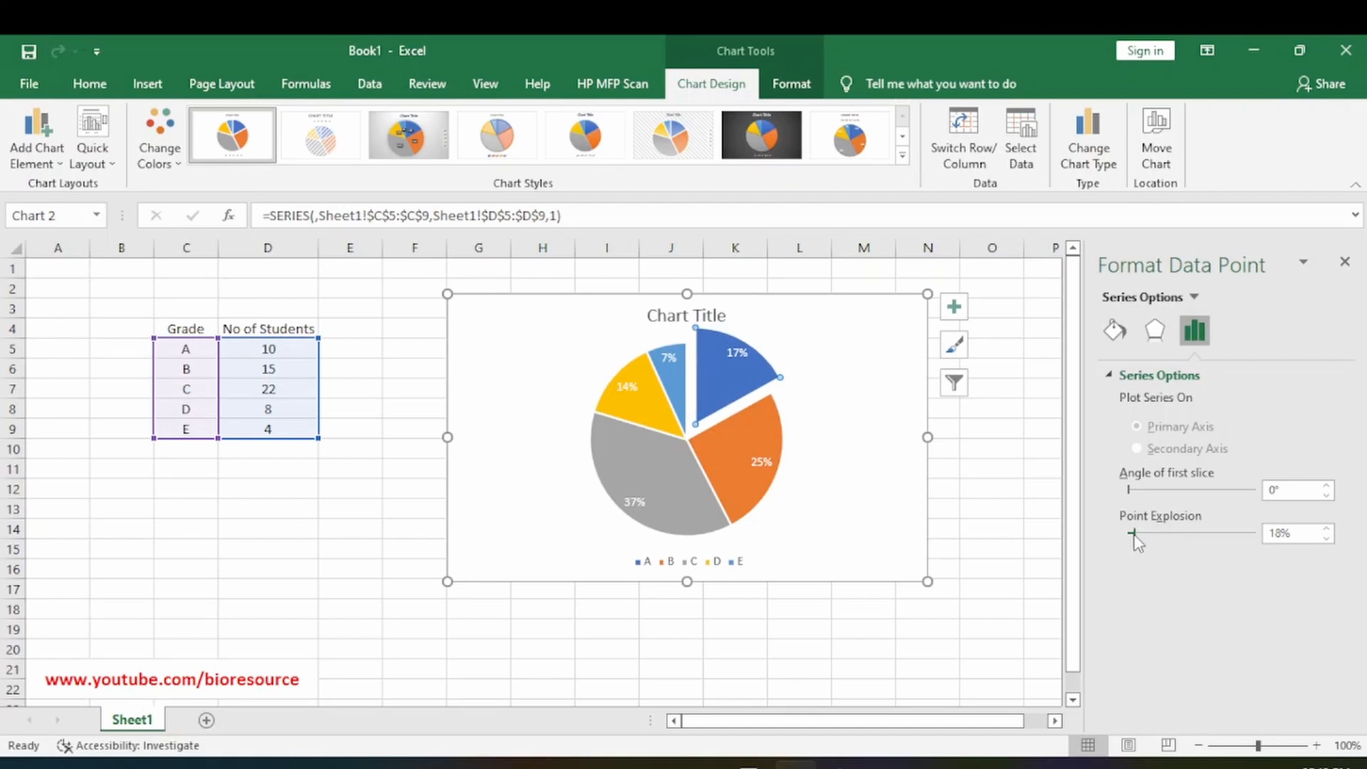
{"action": "left_click", "coordinate": [880, 467]}
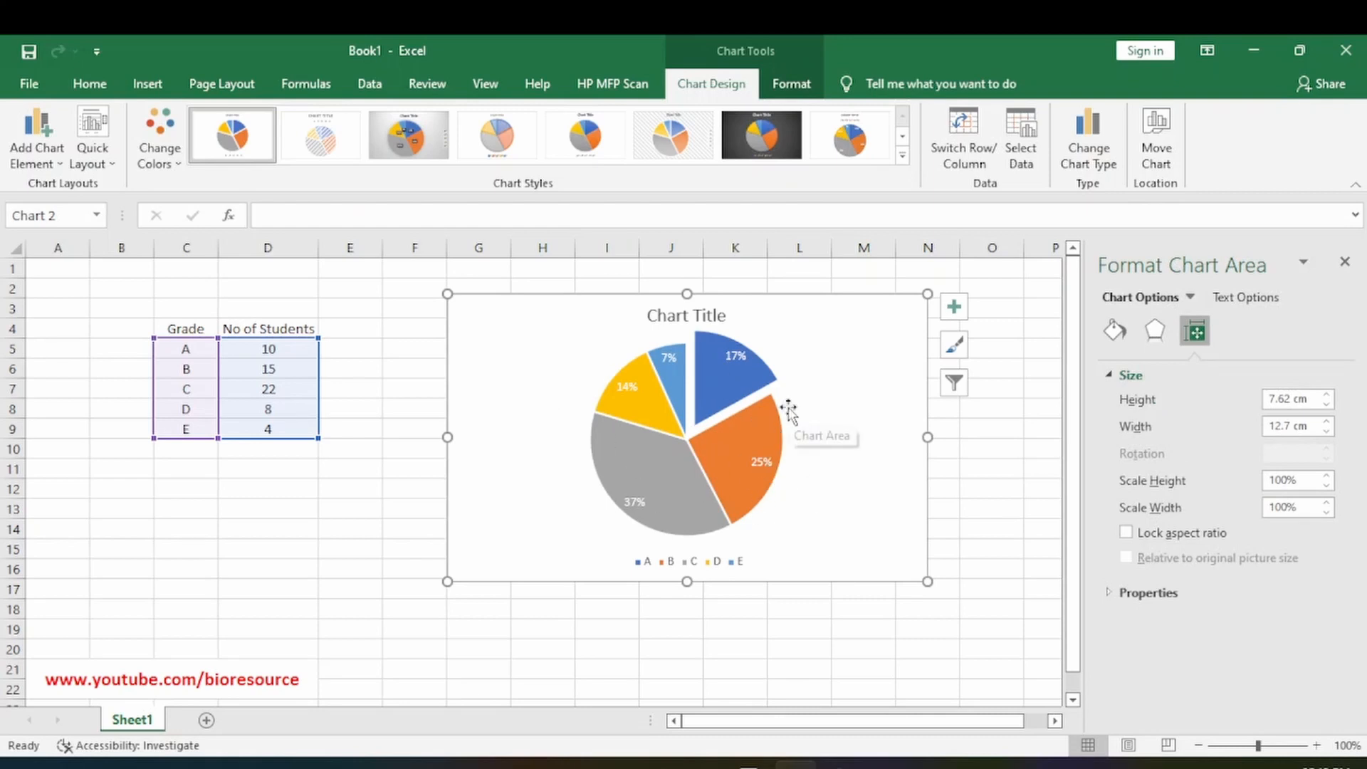
Change the chart title to "Class Grades - Pie Chart" and make the whole title bold
{"action": "left_click", "coordinate": [669, 315]}
{"action": "left_click_drag", "start_coordinate": [648, 315], "coordinate": [685, 319]}
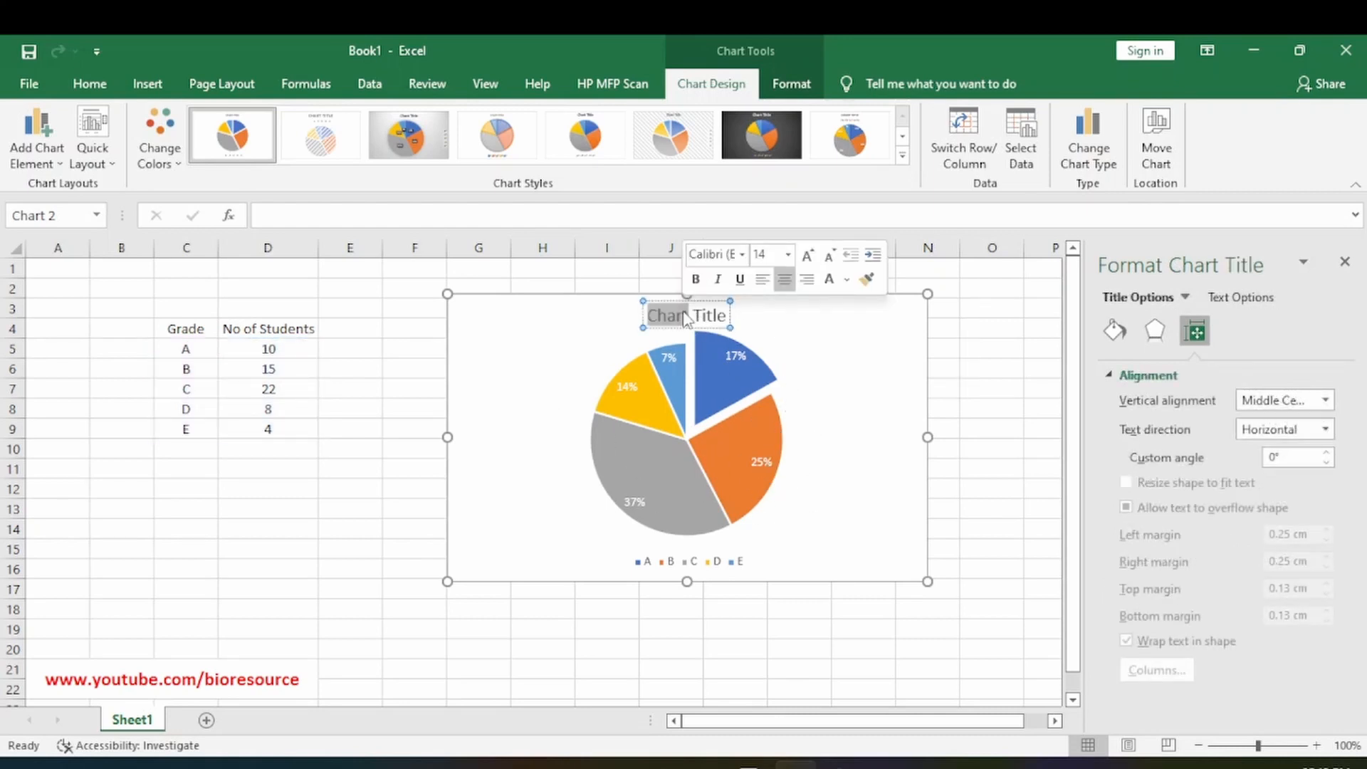
{"action": "type", "text": "Clas"}
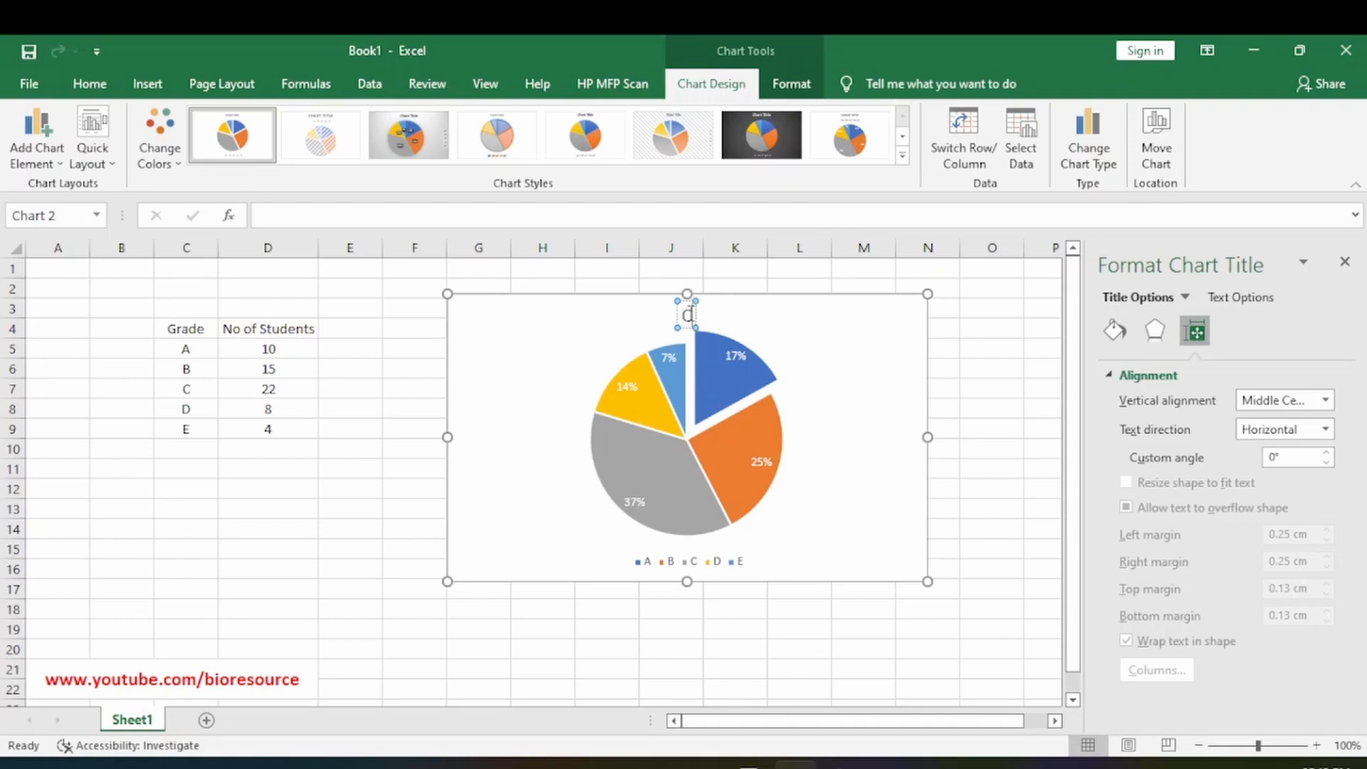
{"action": "type", "text": "s Grad"}
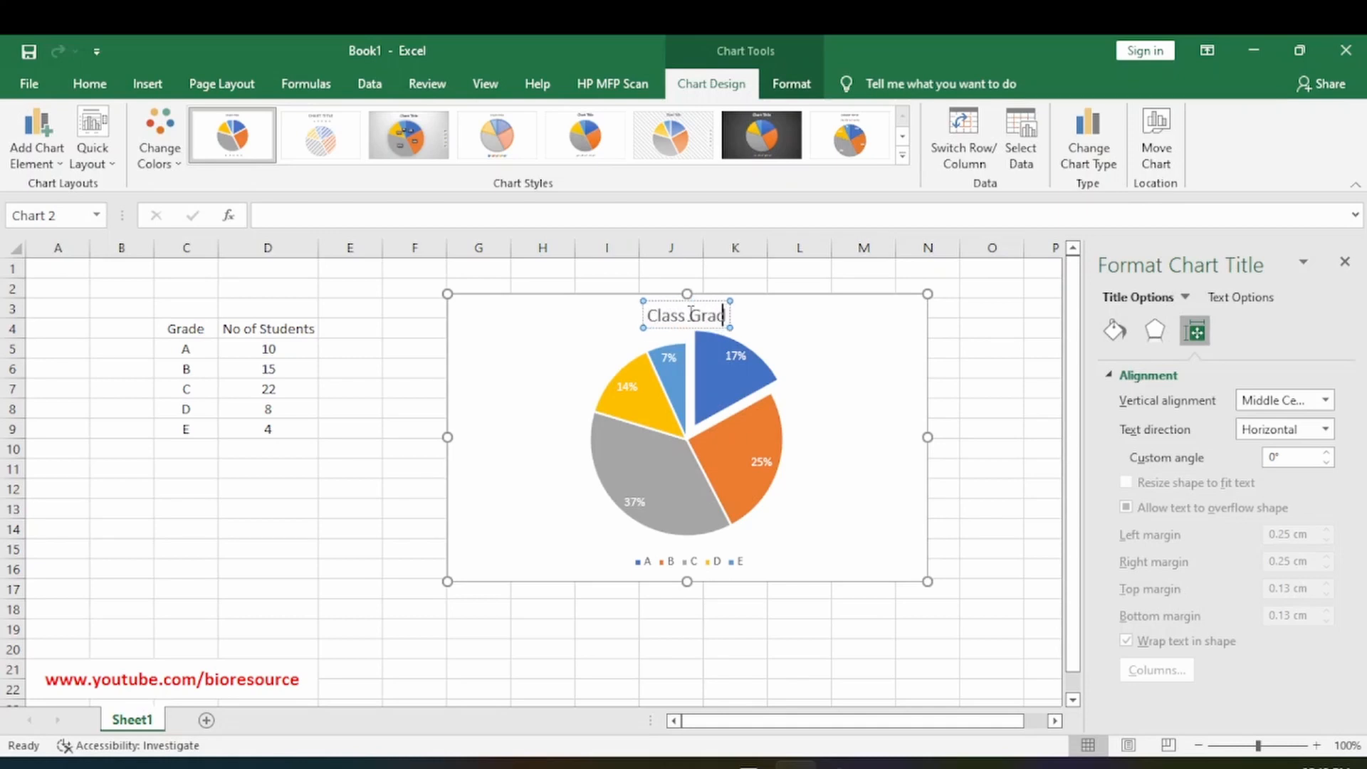
{"action": "type", "text": "es - Pie Chart"}
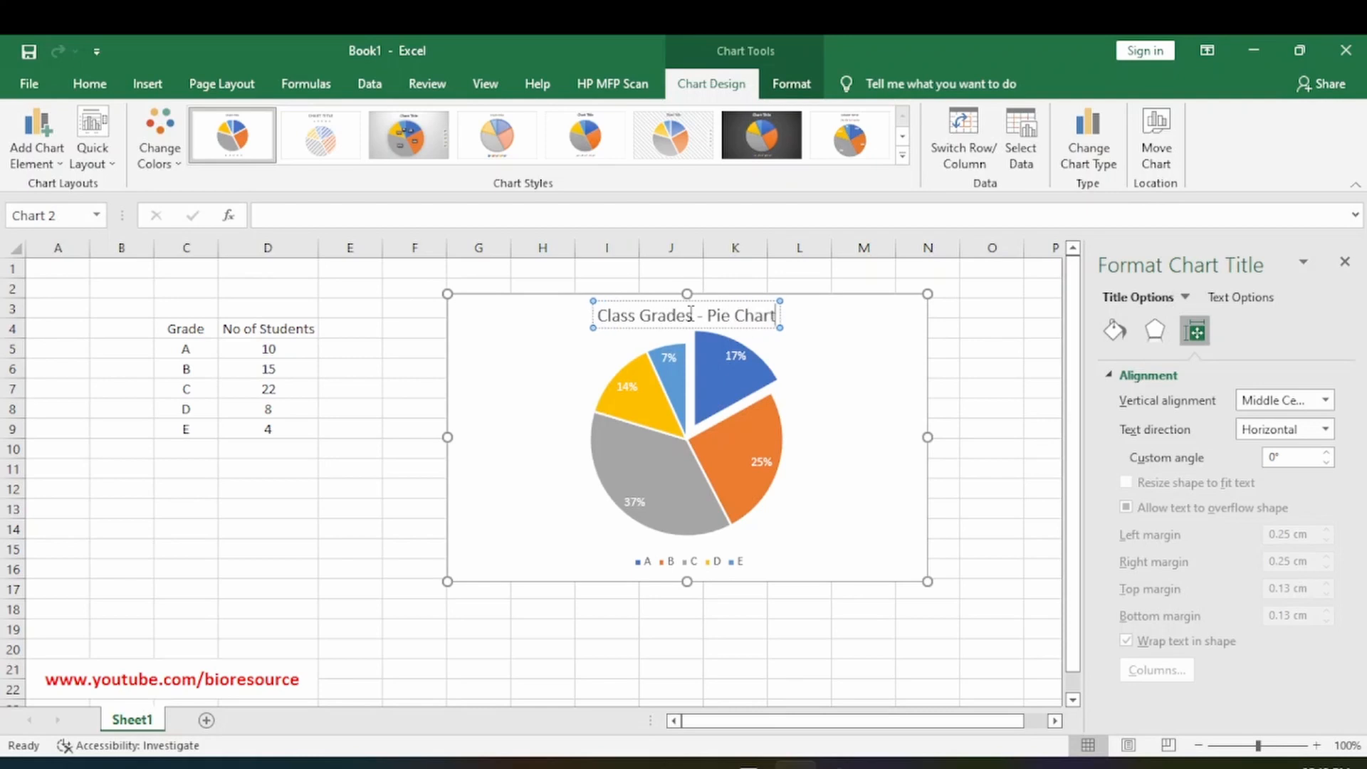
{"action": "key", "text": "ctrl+a"}
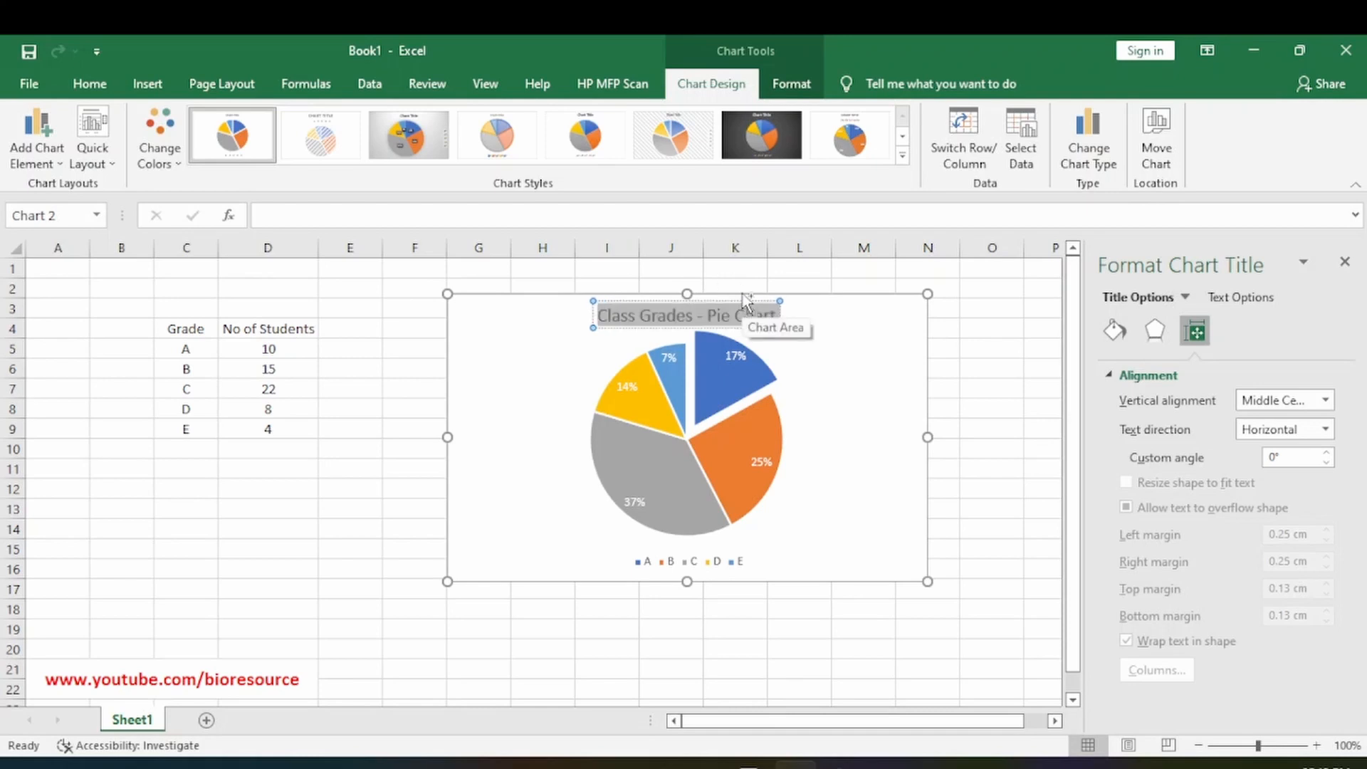
{"action": "left_click", "coordinate": [741, 293]}
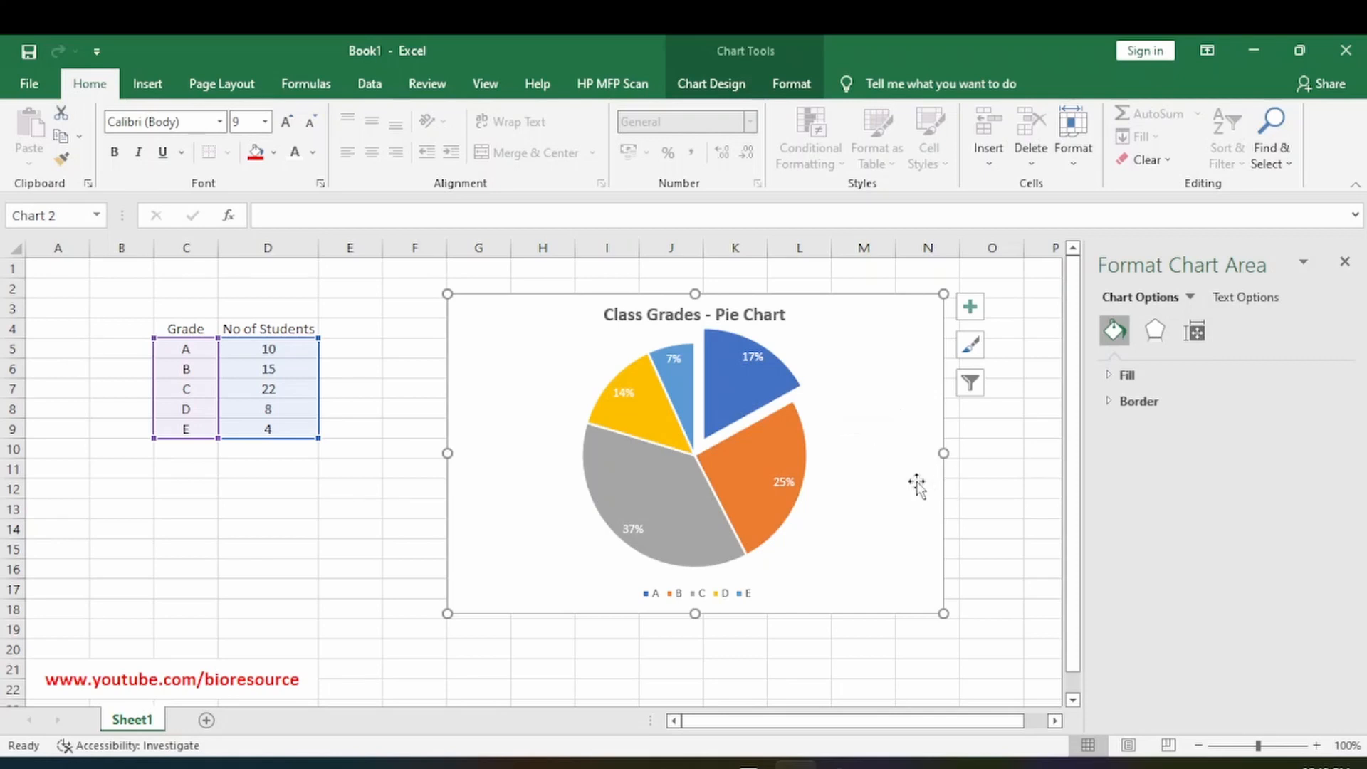
Fill only the grade E slice of the pie chart with red
{"action": "left_click", "coordinate": [771, 445]}
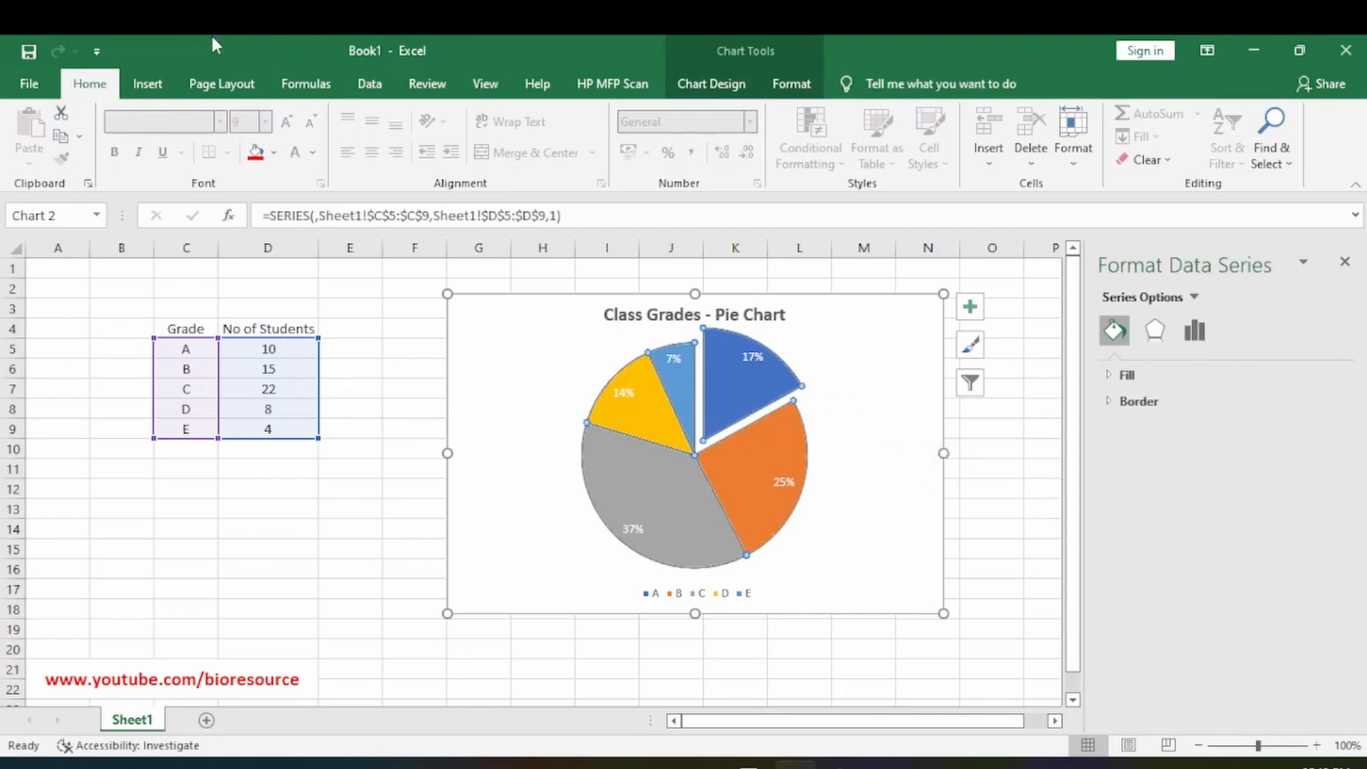
{"action": "left_click", "coordinate": [737, 84]}
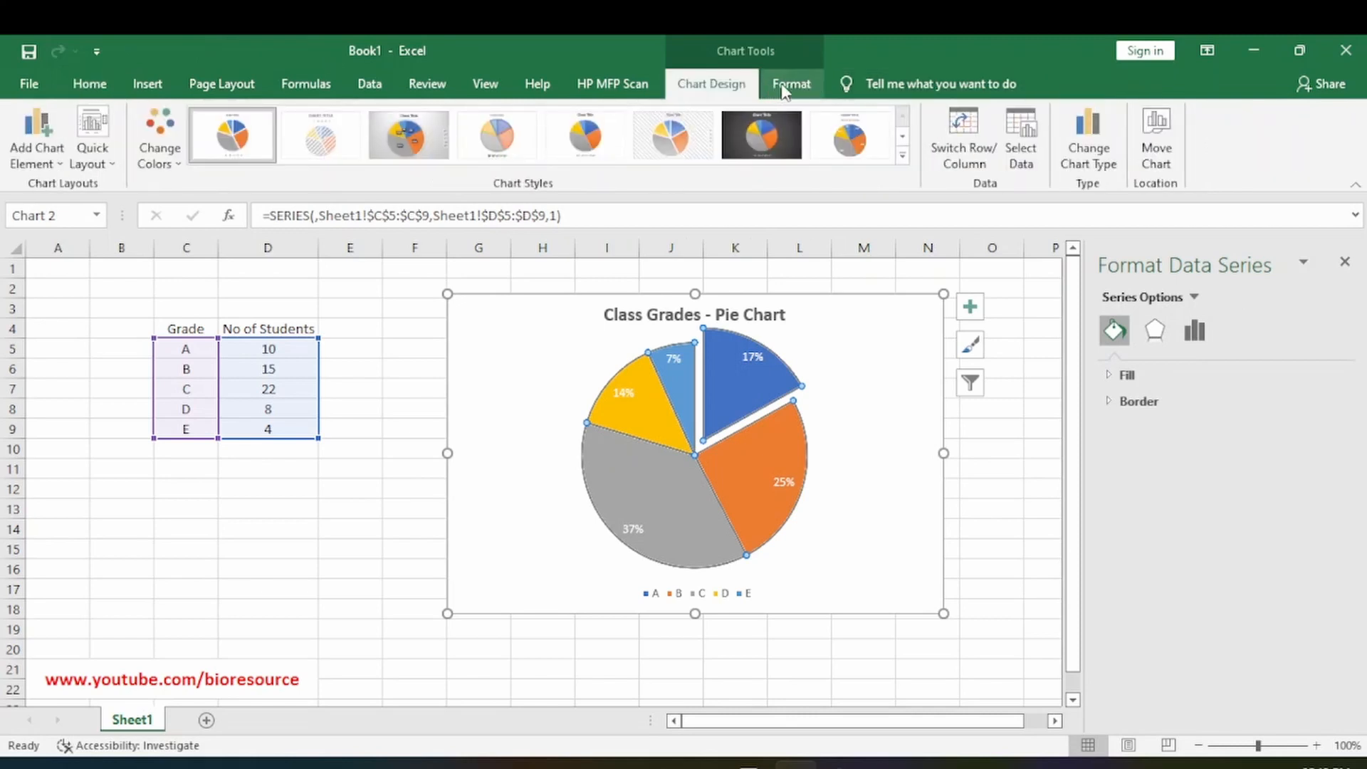
{"action": "left_click", "coordinate": [783, 84]}
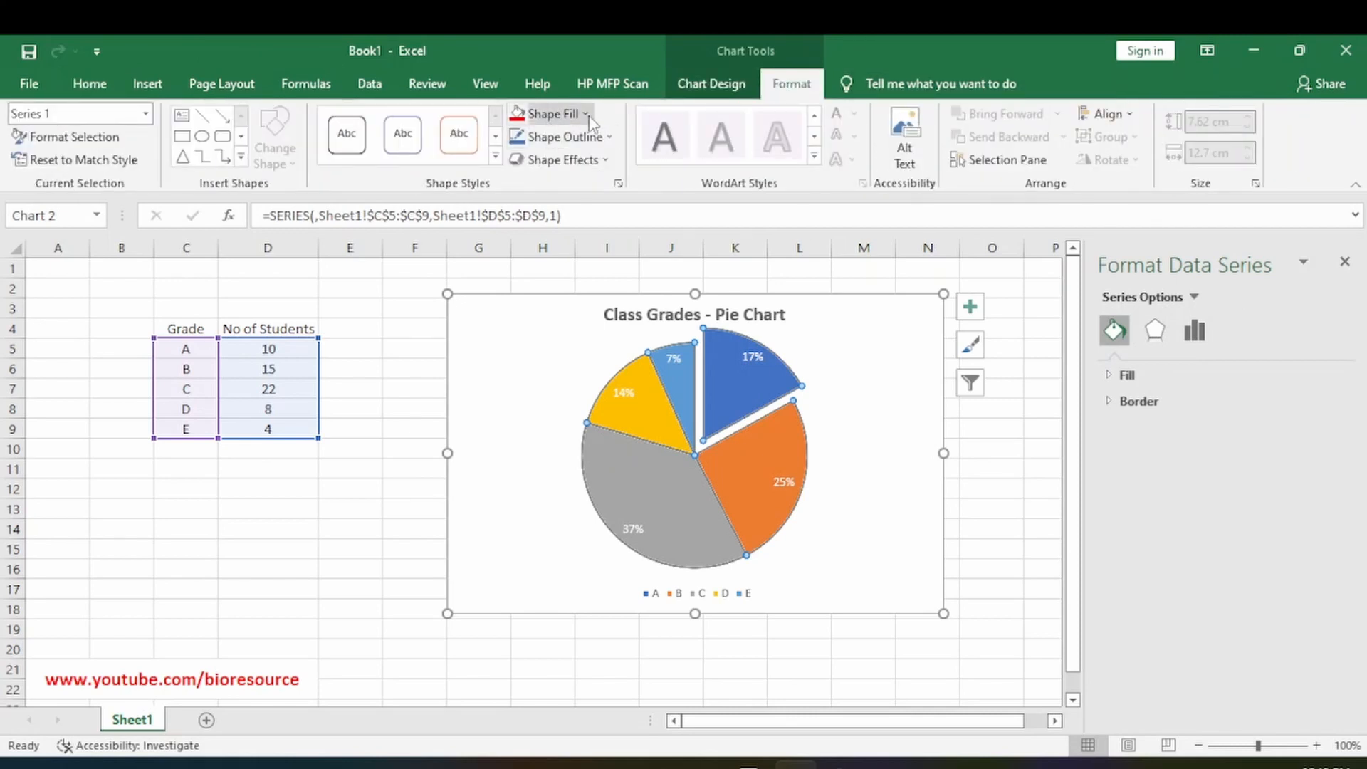
{"action": "left_click", "coordinate": [742, 374]}
{"action": "left_click", "coordinate": [685, 382]}
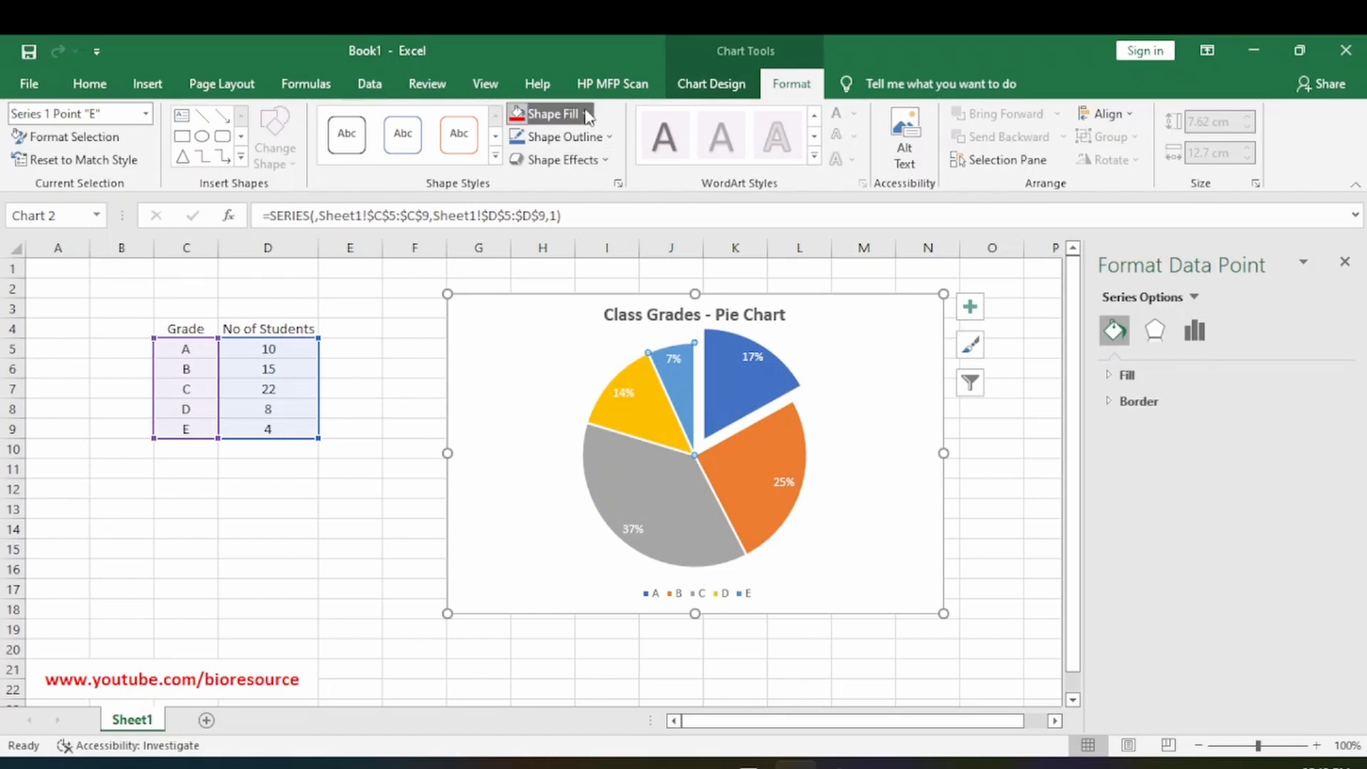
{"action": "left_click", "coordinate": [555, 113]}
{"action": "left_click", "coordinate": [533, 294]}
{"action": "left_click", "coordinate": [534, 296]}
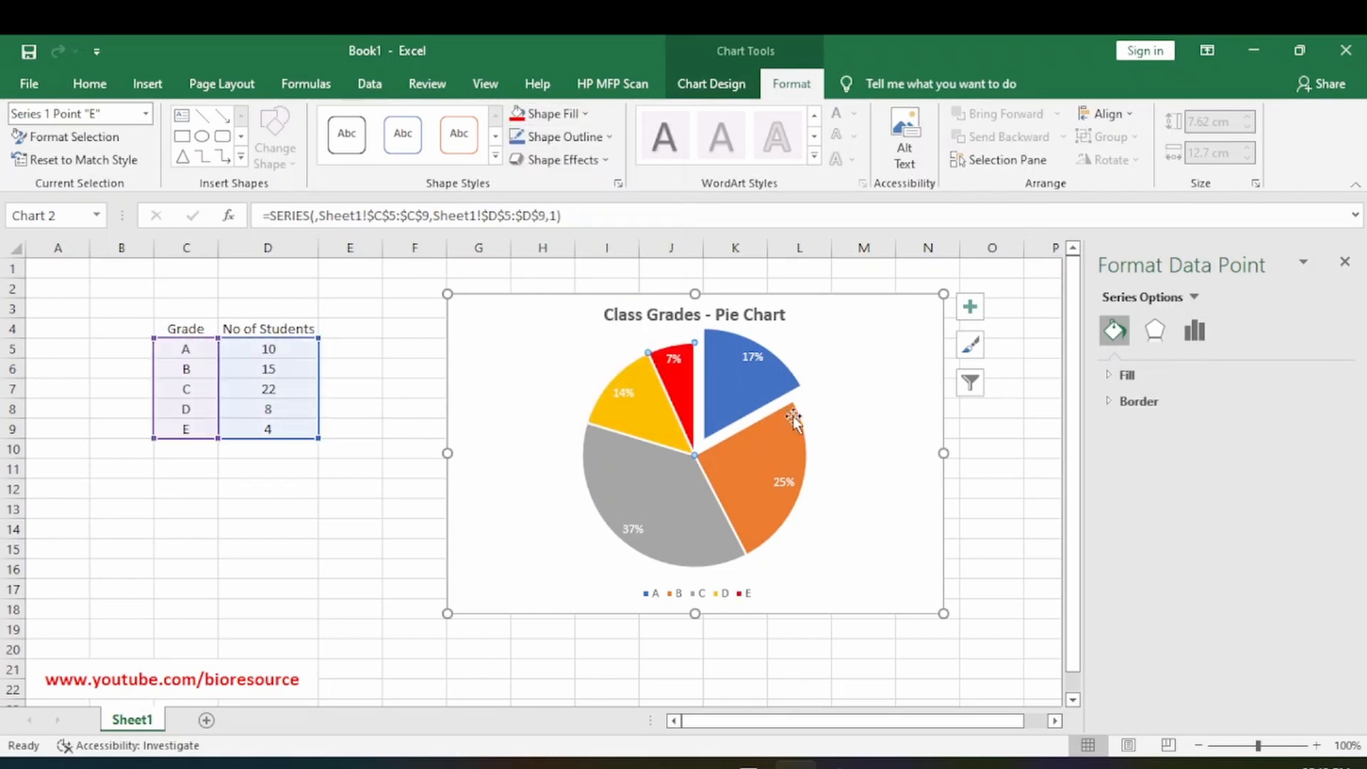